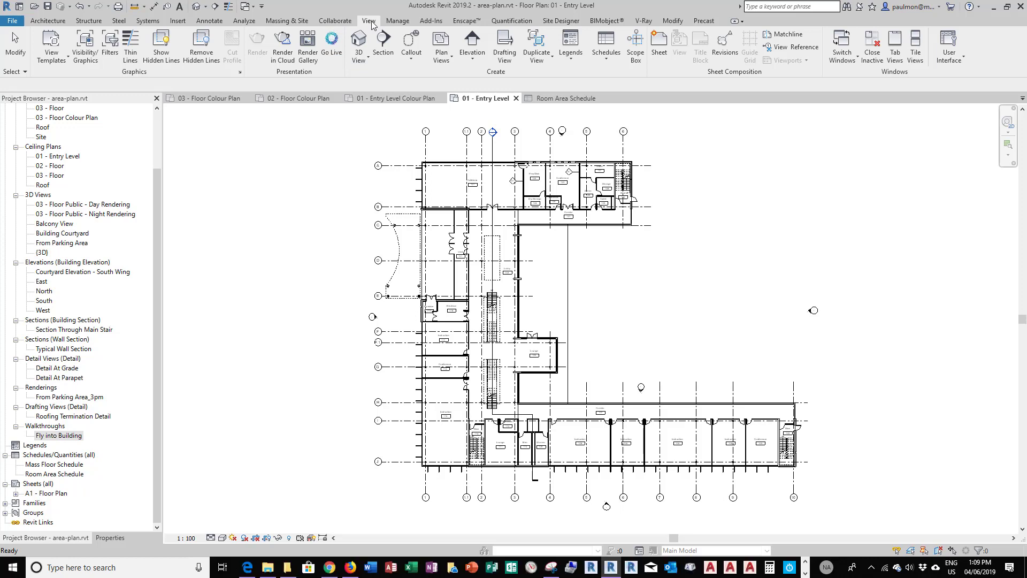
- Create a new area plan of type Gross Building for the 01 - Entry Level, without saving the project
left_click(447, 60)
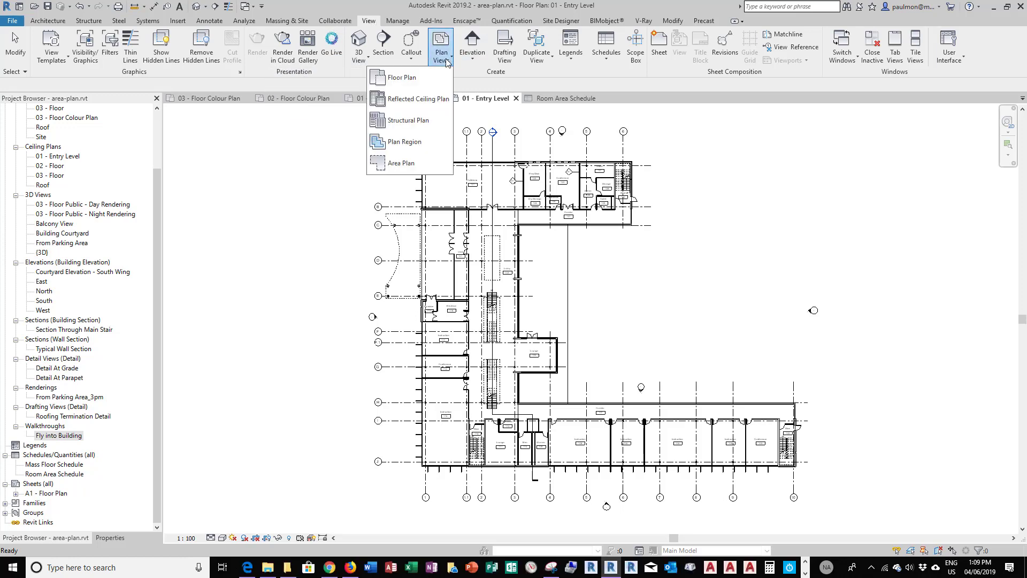
left_click(397, 164)
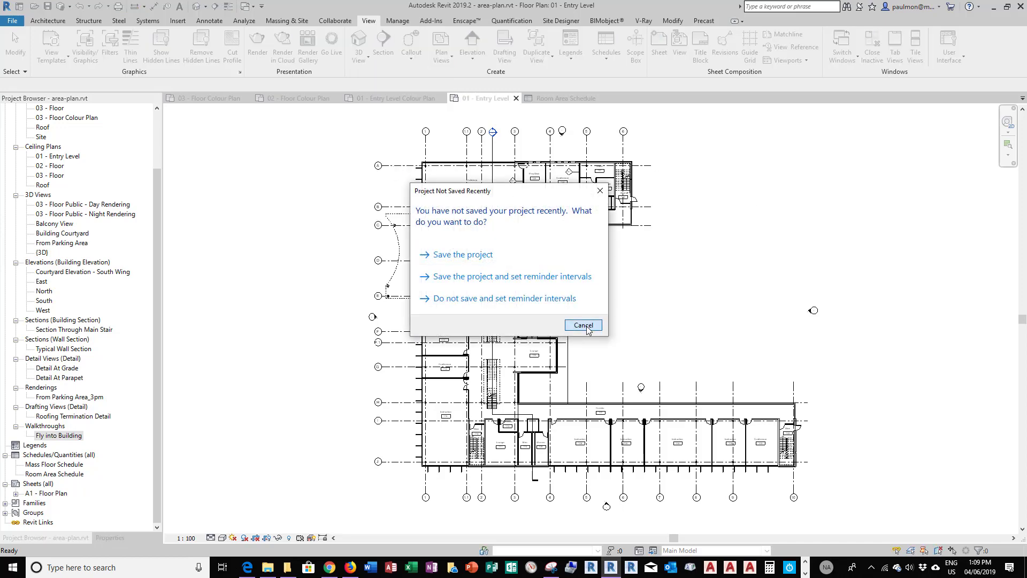
left_click(583, 325)
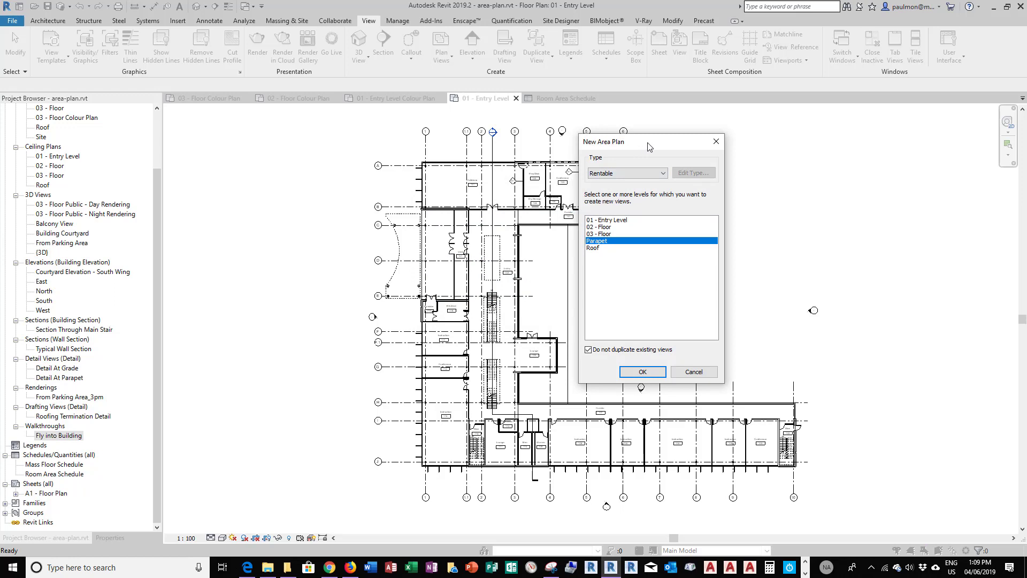
left_click(664, 174)
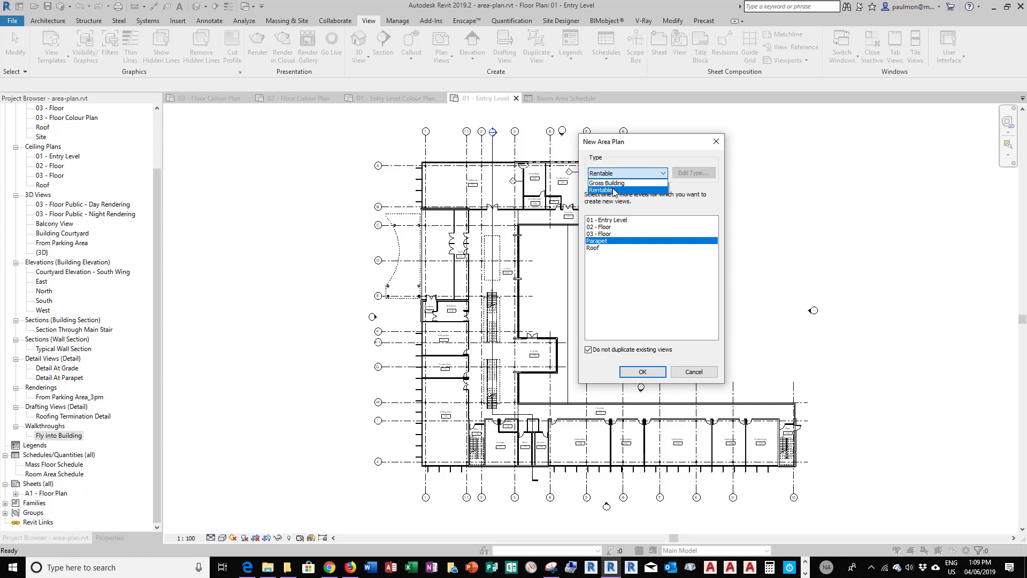
left_click(620, 184)
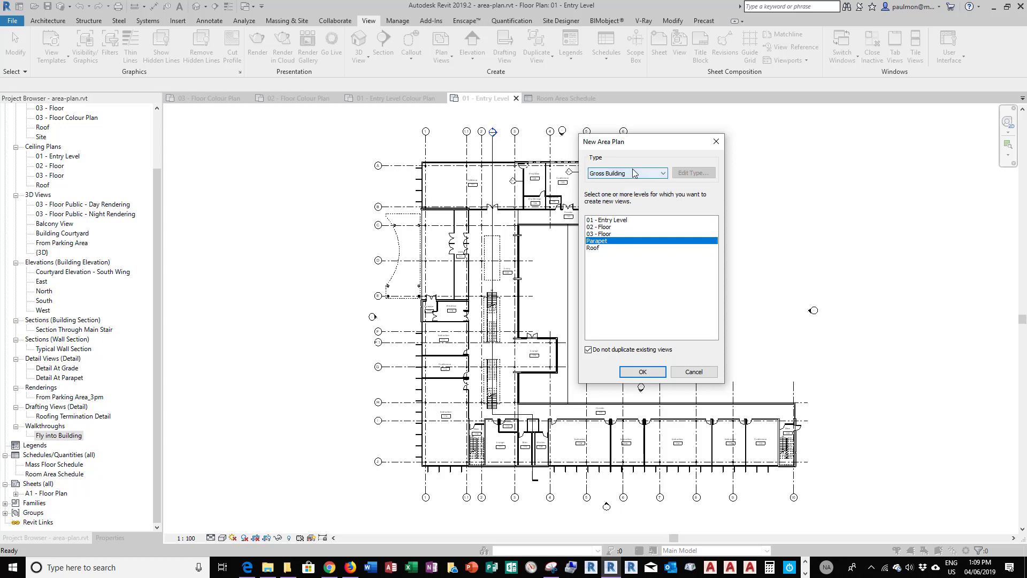
left_click(616, 220)
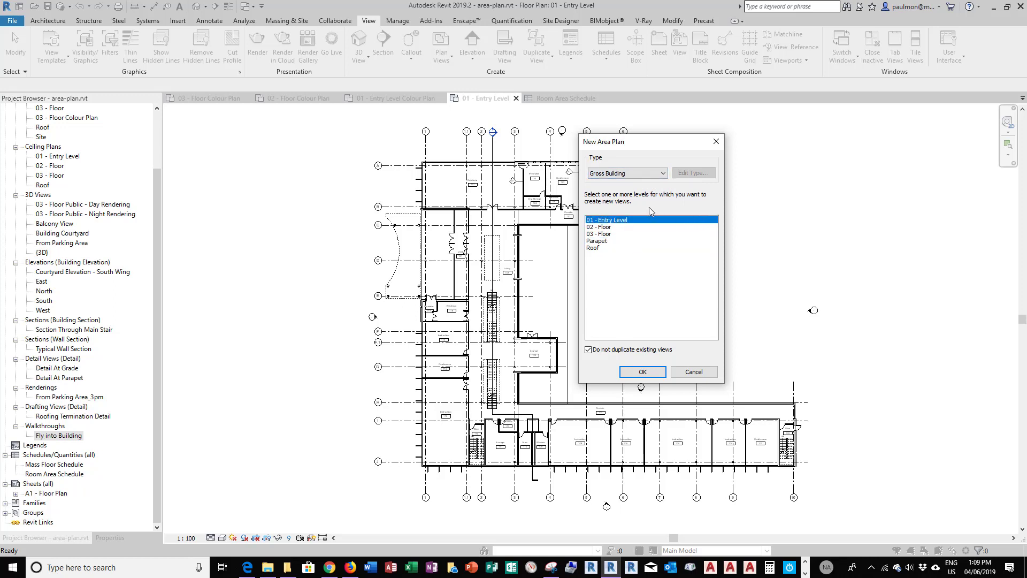
left_click(643, 372)
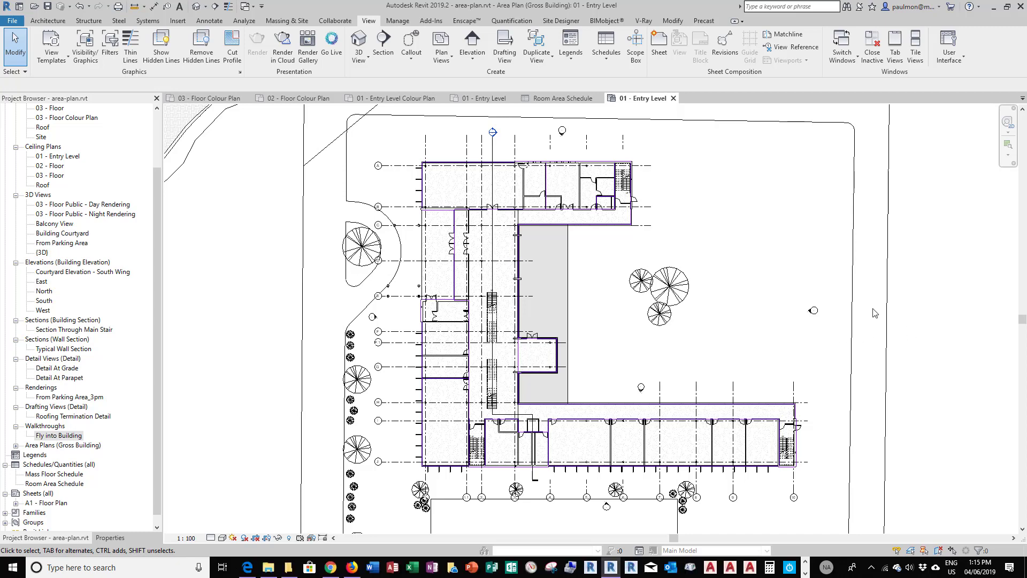
- Hide the tree and grid categories in the area plan, as well as the topography category
left_click_drag(762, 346, 587, 257)
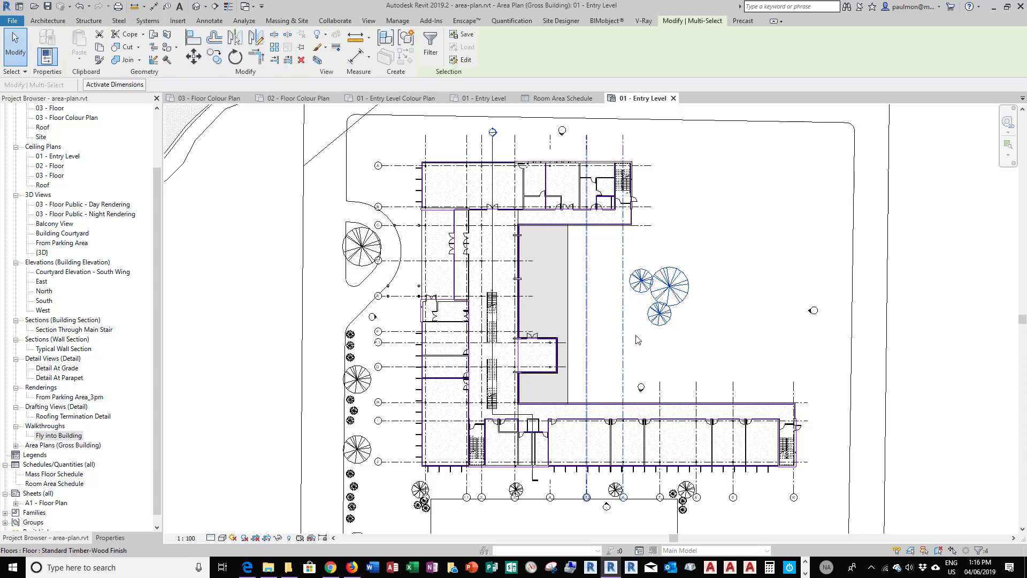
right_click(664, 270)
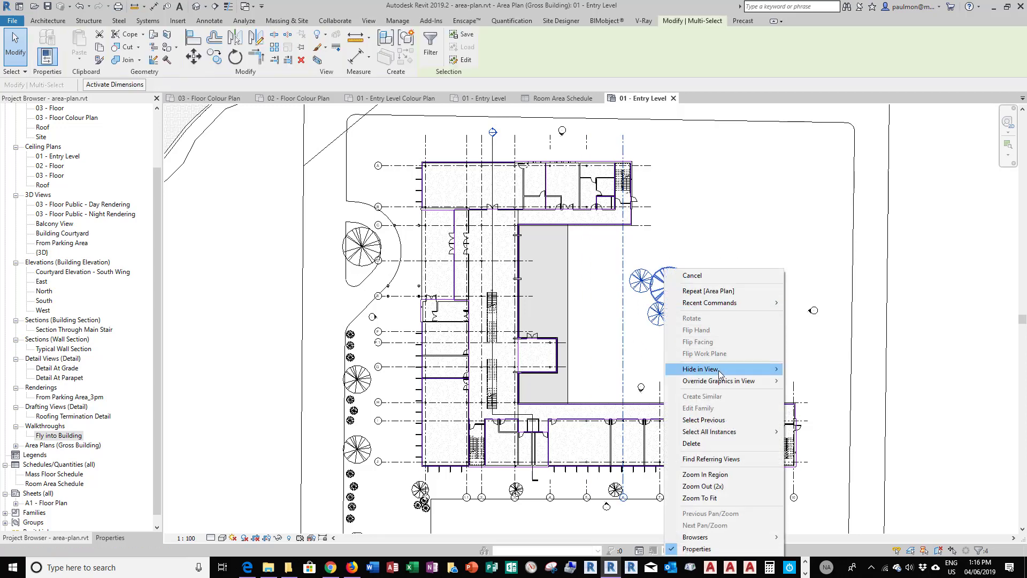
left_click(824, 381)
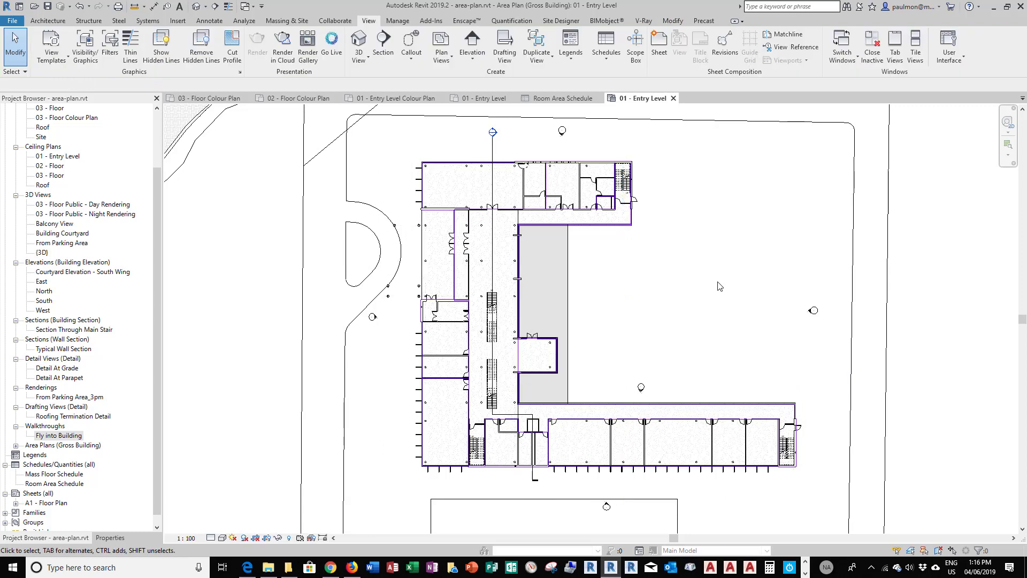
left_click(853, 267)
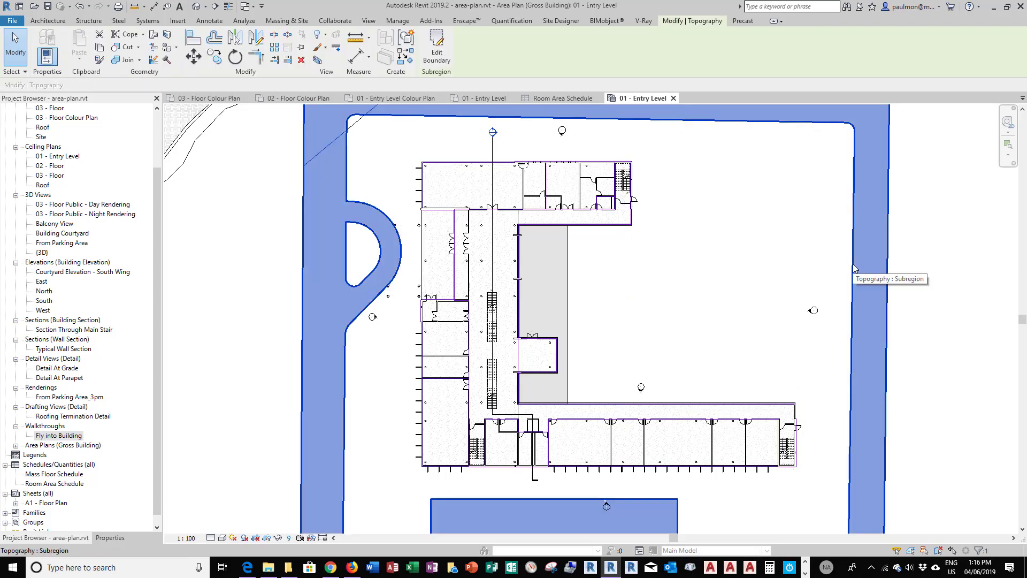
right_click(854, 267)
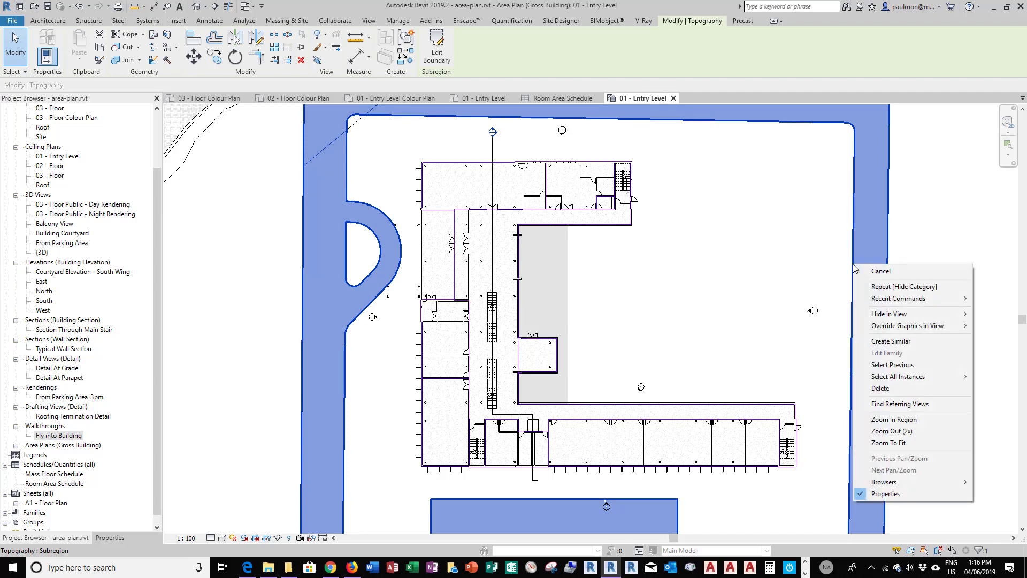
mouse_move(899, 314)
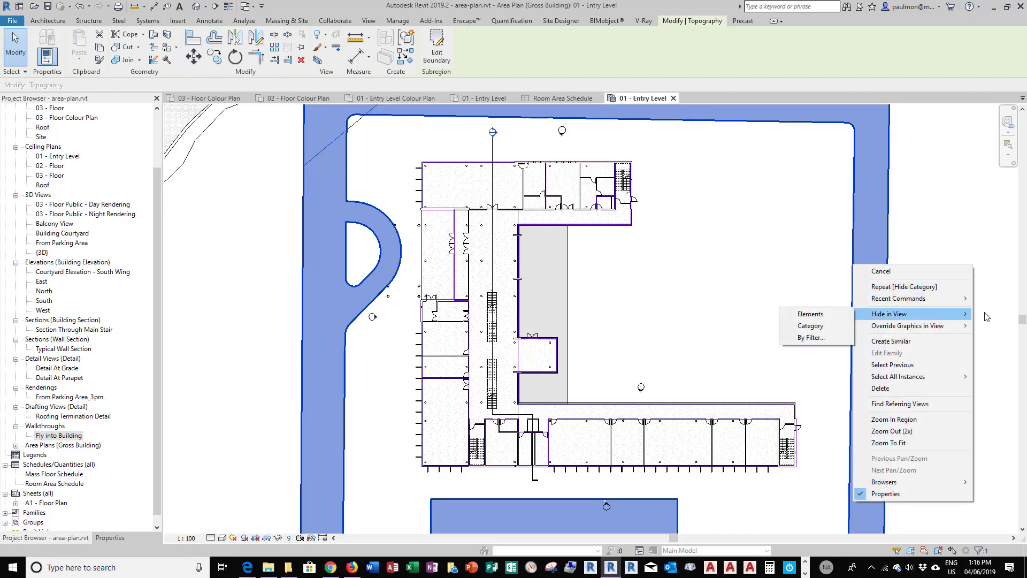
left_click(810, 326)
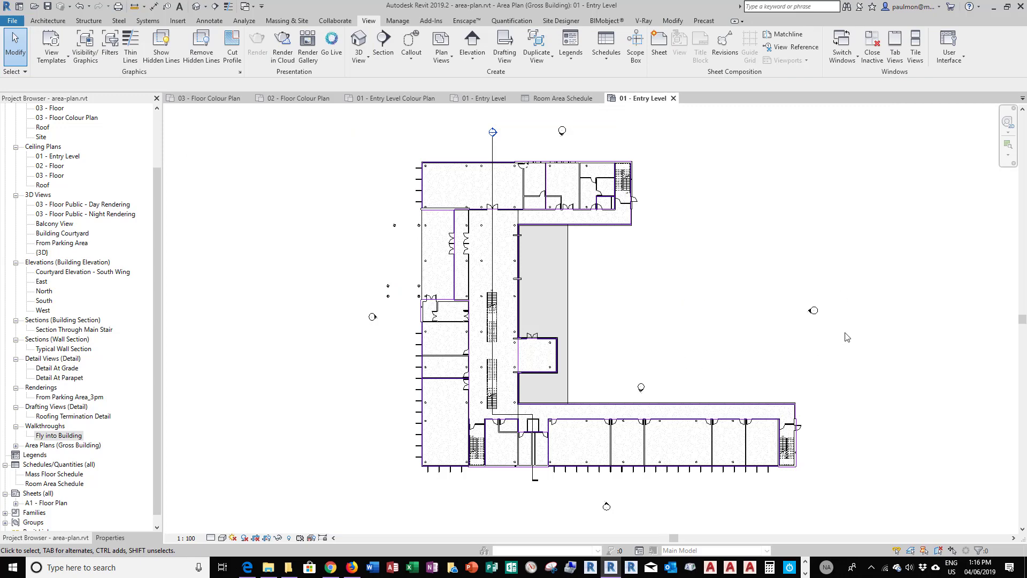
- Hide the elevation marker and section line categories in the area plan
left_click_drag(845, 333, 786, 296)
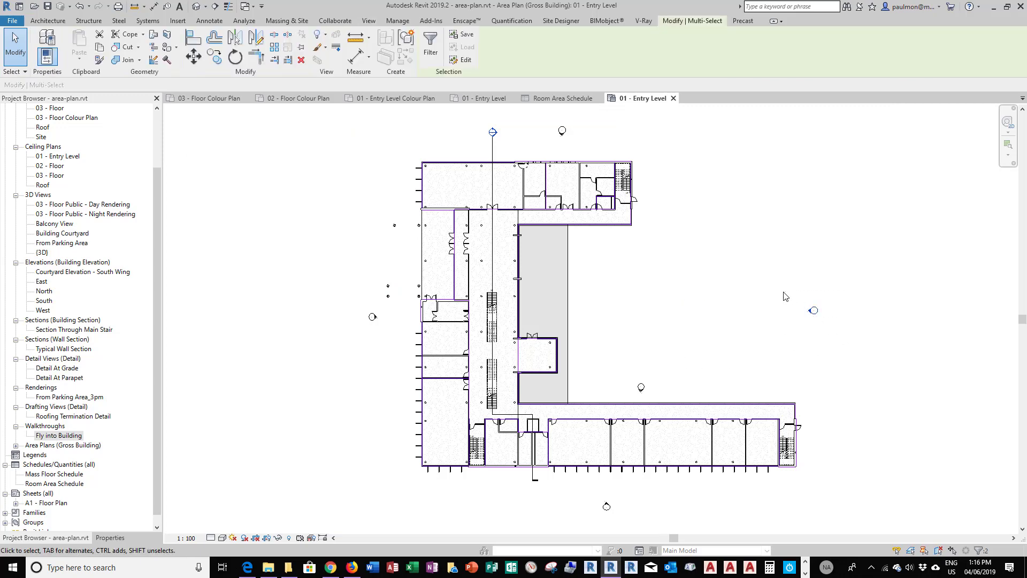
right_click(813, 310)
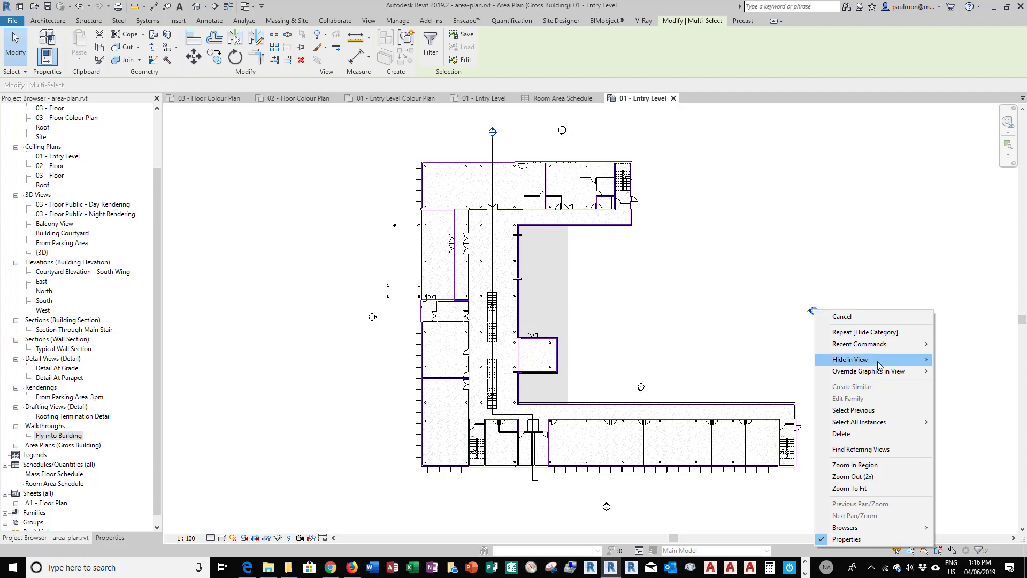
mouse_move(878, 366)
left_click(965, 371)
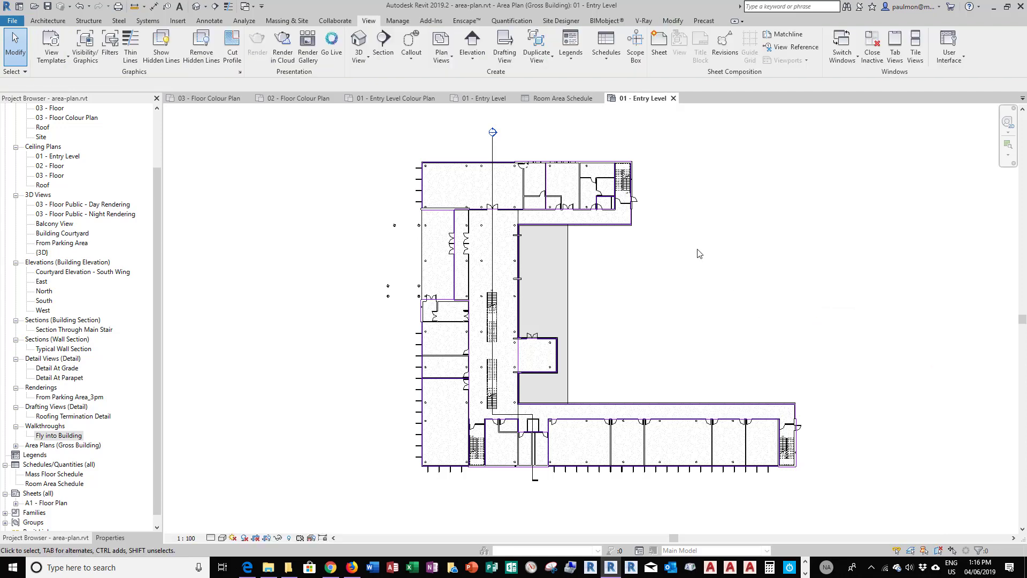
left_click(493, 155)
right_click(494, 154)
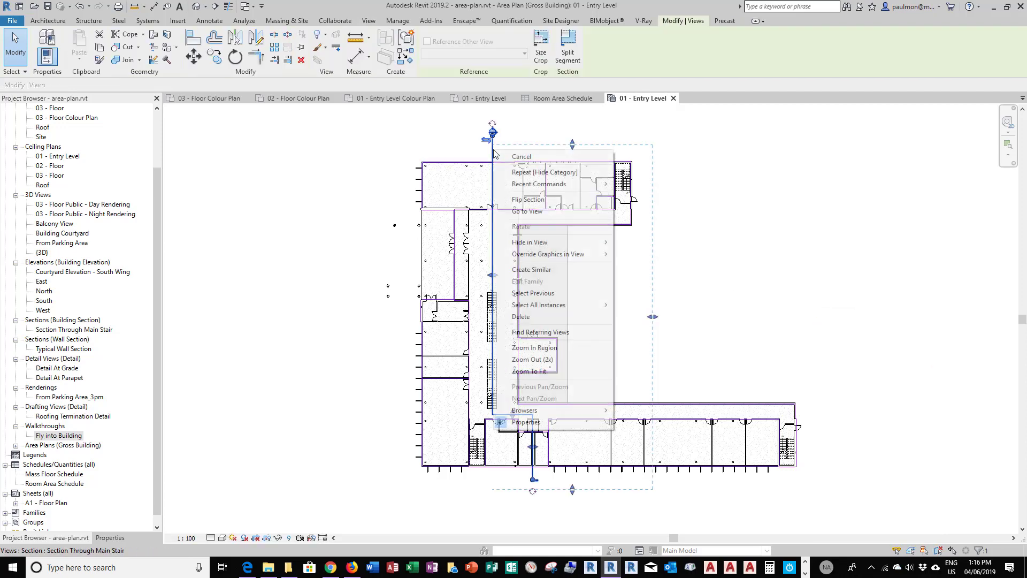
mouse_move(583, 243)
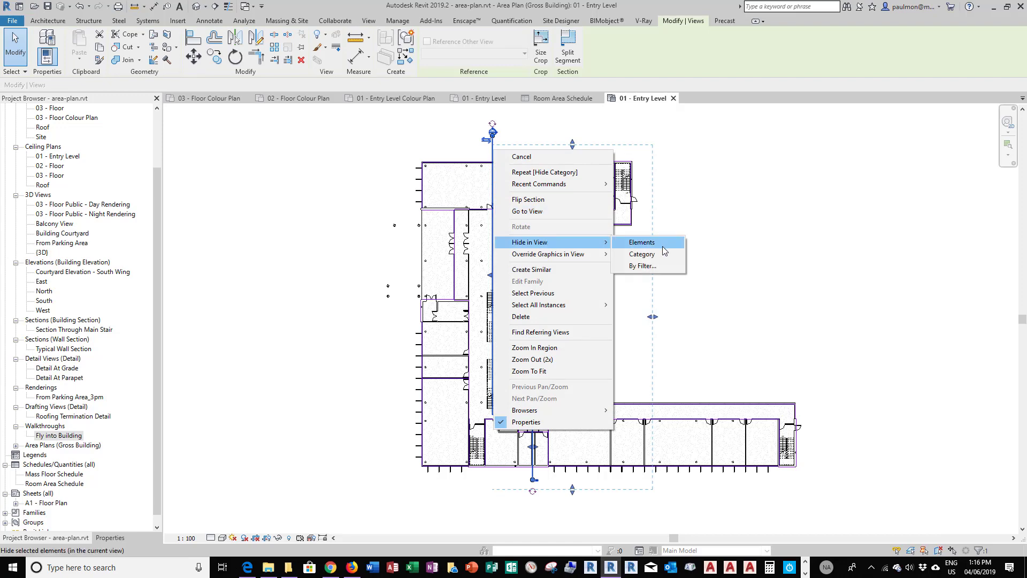
left_click(642, 253)
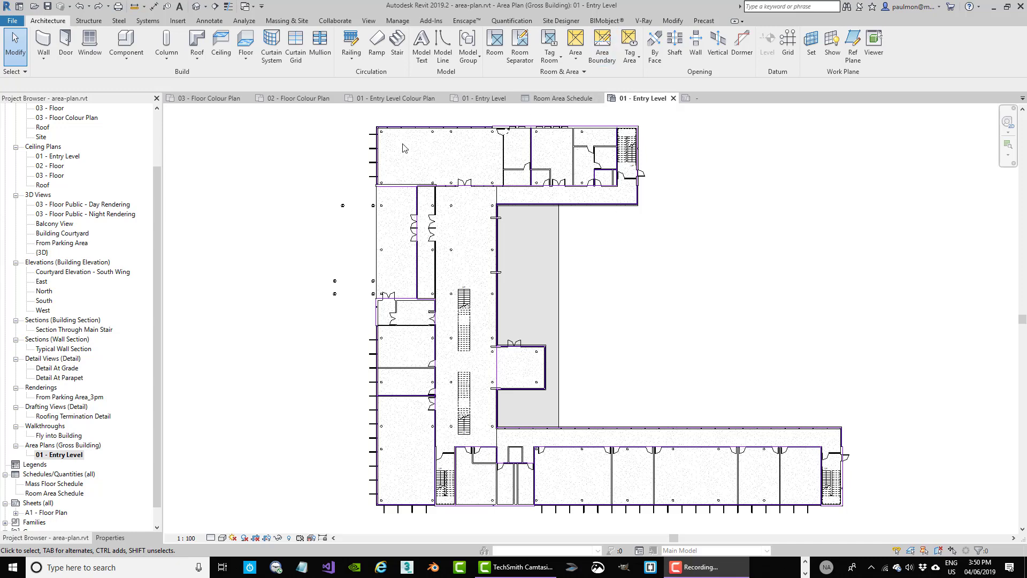
- Draw a rectangular area boundary about 8600 by 11800 mm in the open courtyard east of the building
scroll(392, 131, "up", 5)
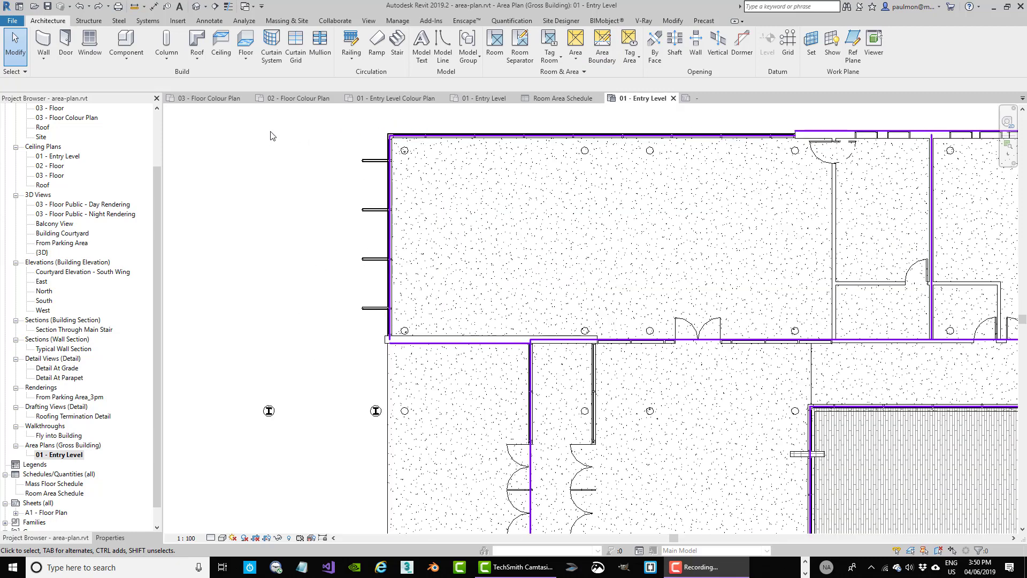
scroll(274, 124, "down", 3)
scroll(629, 276, "down", 2)
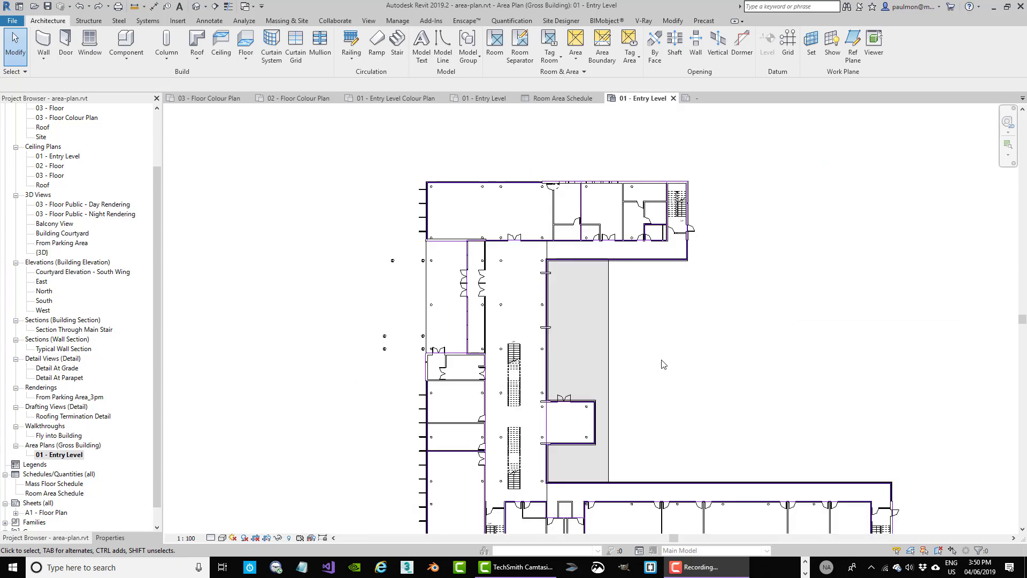
left_click(602, 48)
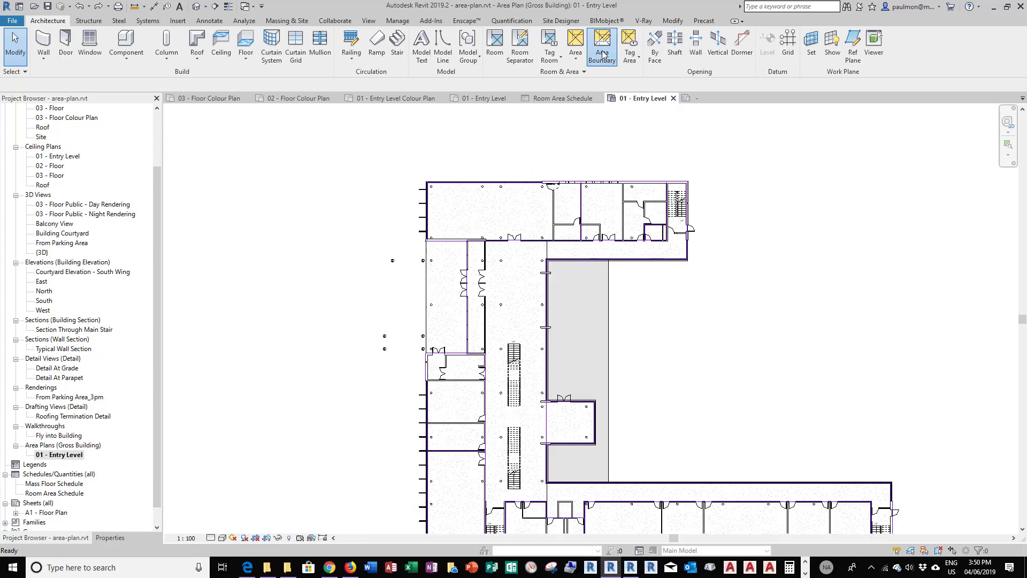
left_click(439, 35)
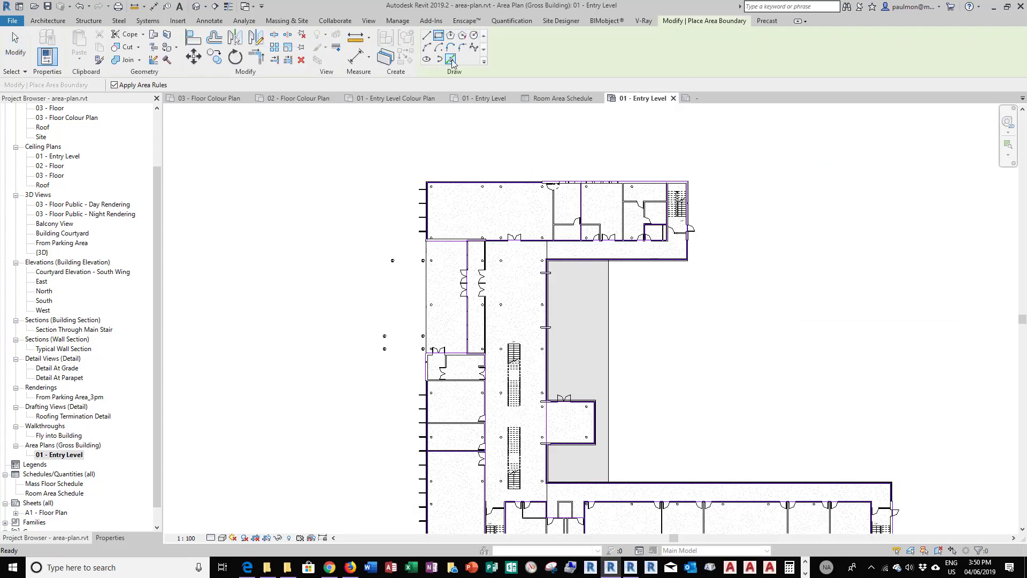
left_click(672, 307)
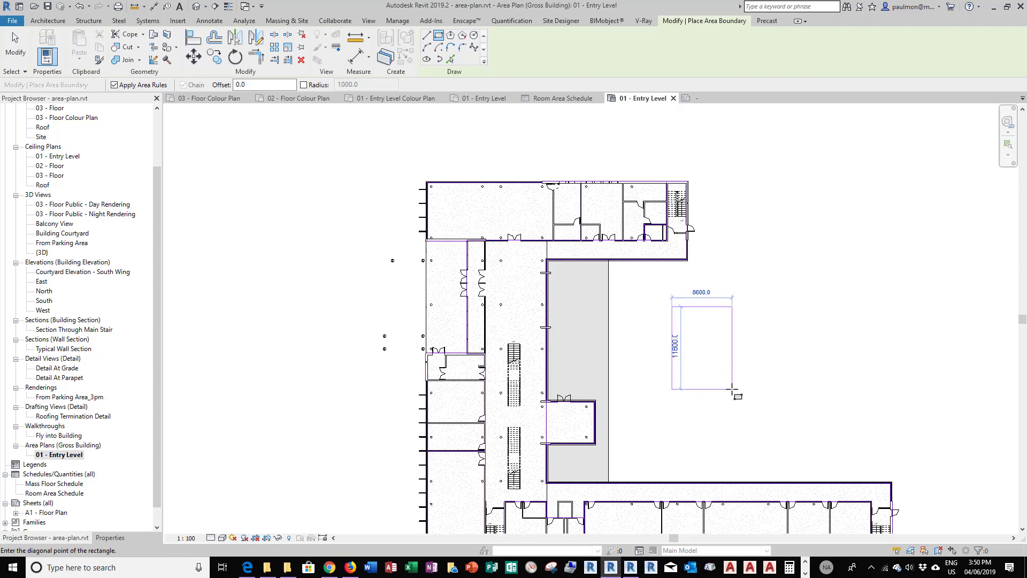
left_click(732, 389)
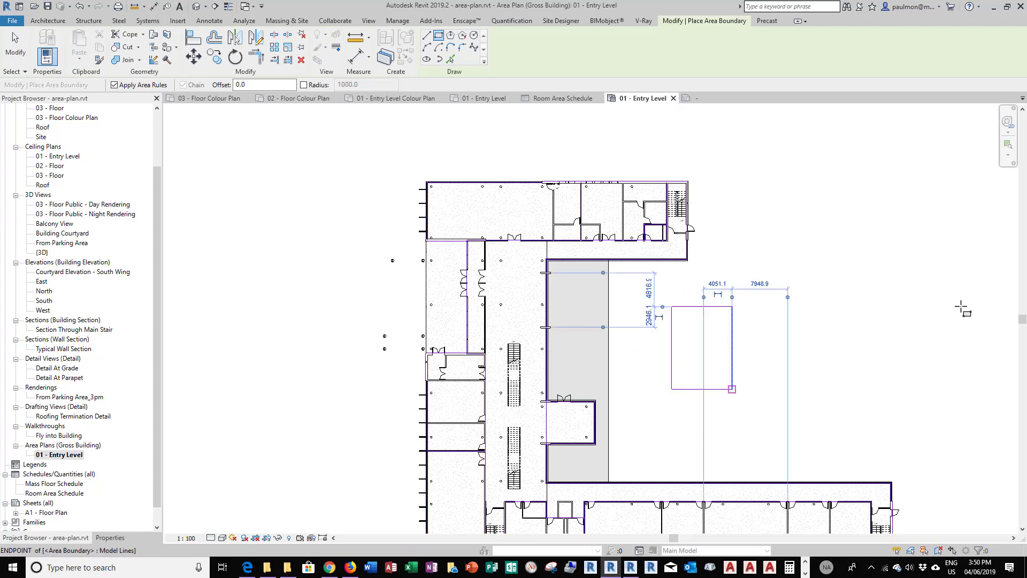
- Place a tagged area inside the rectangular courtyard boundary and finish the Area command
left_click(48, 21)
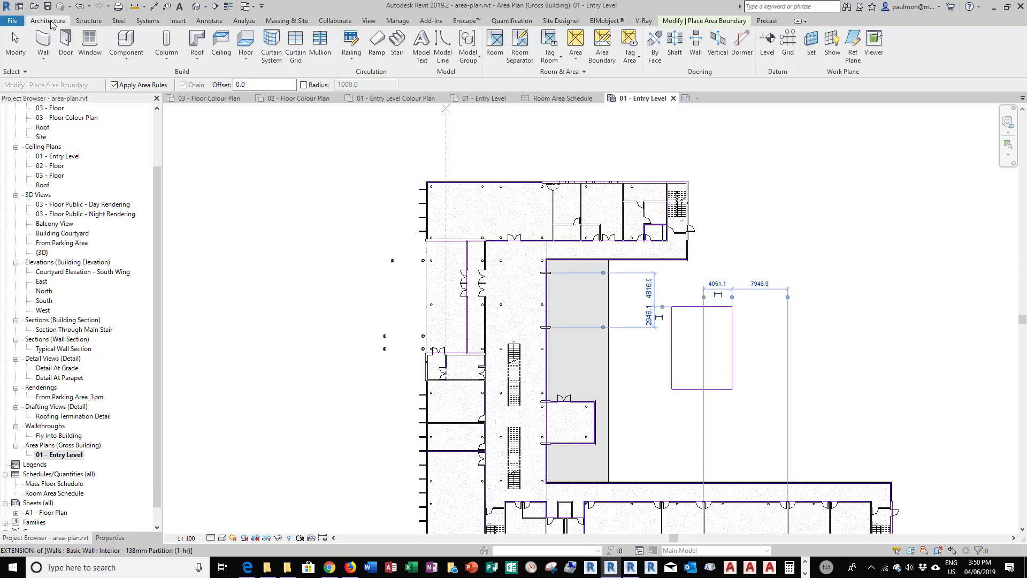
left_click(570, 53)
left_click(551, 101)
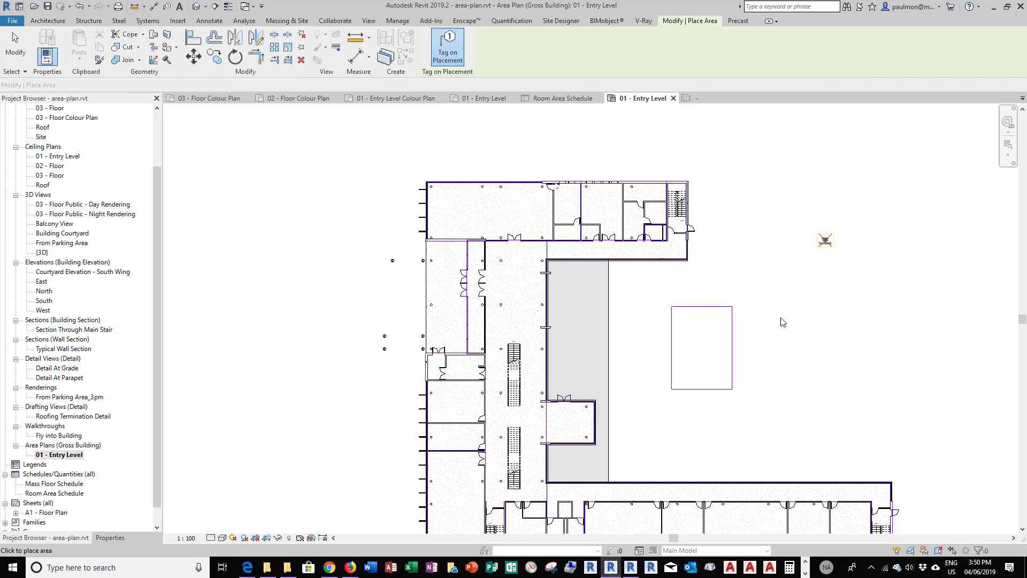
left_click(701, 348)
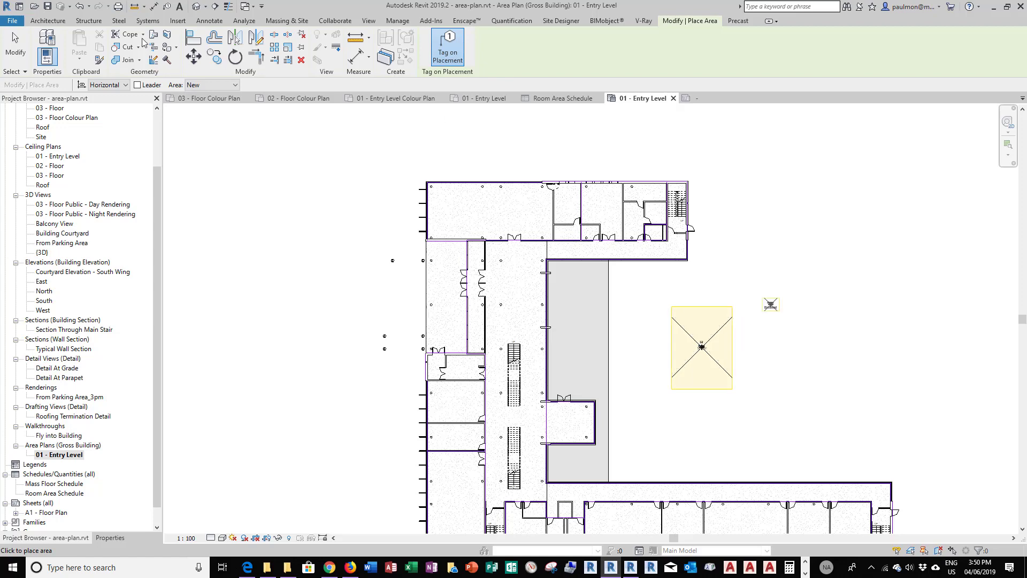
left_click(21, 51)
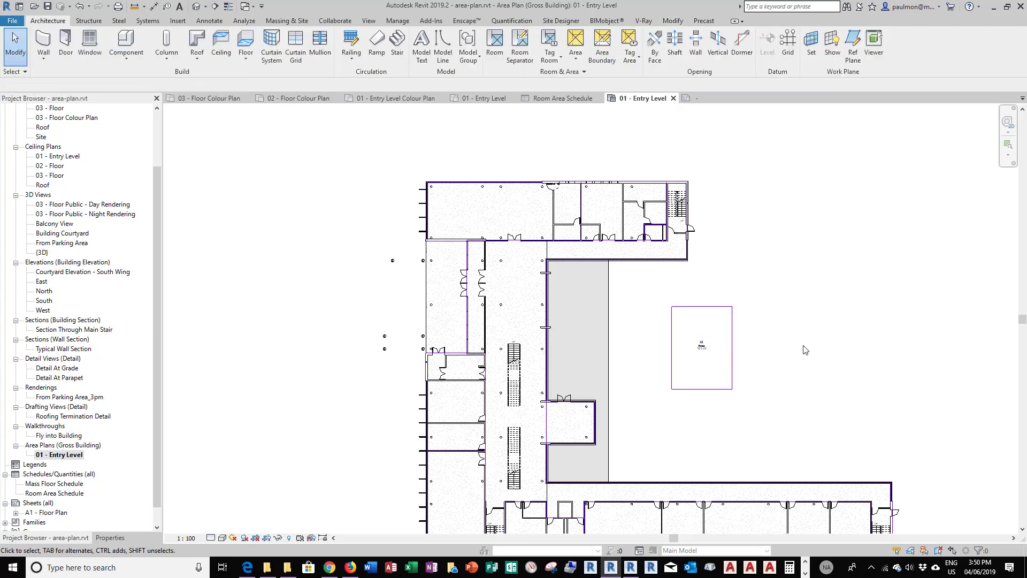
- Delete the east boundary line of the rectangular area in the courtyard
scroll(772, 371, "up", 2)
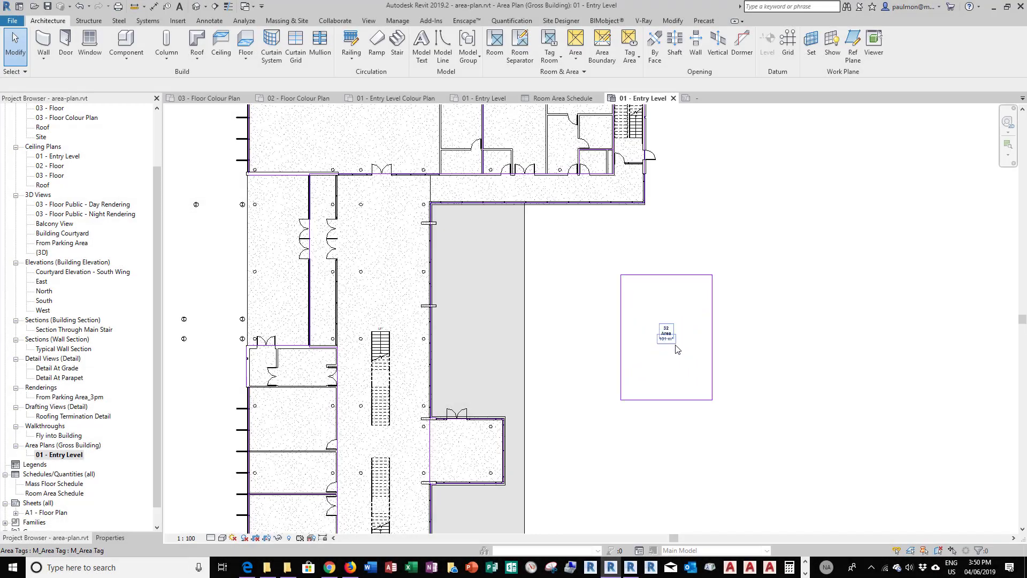
left_click(712, 347)
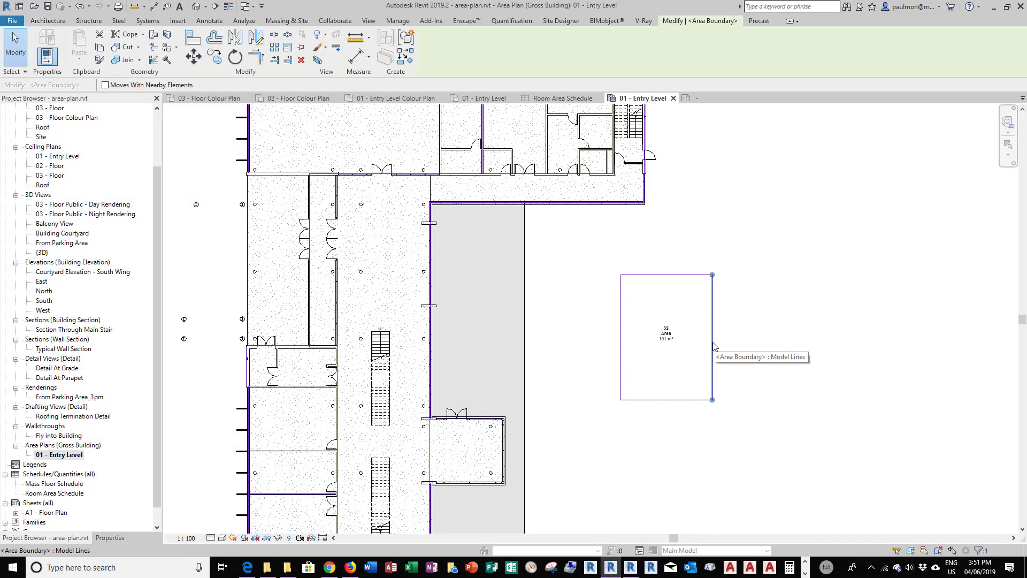
key("Delete")
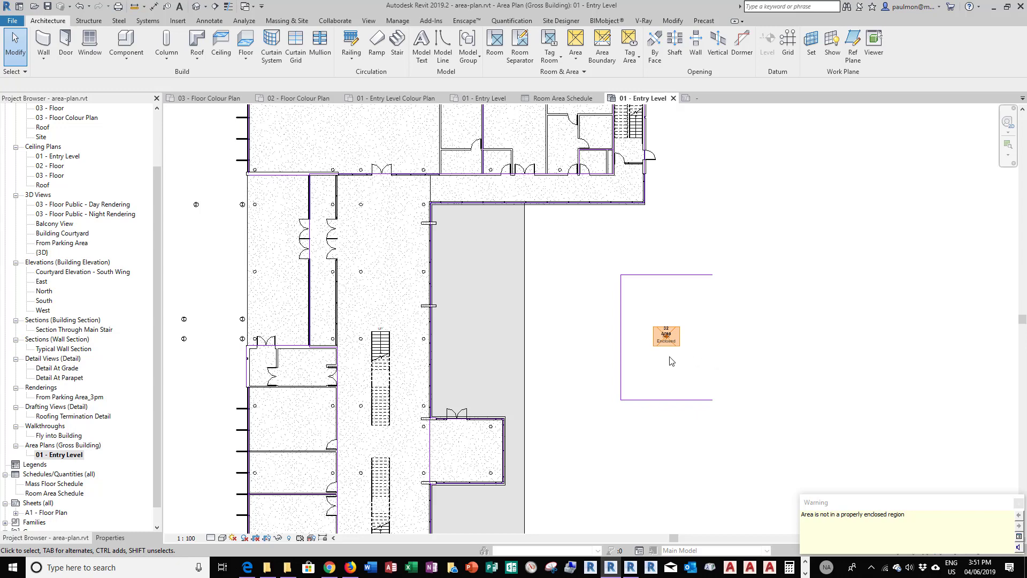
- Delete the remaining three boundary lines together with the area and its tag in the courtyard
scroll(668, 355, "up", 3)
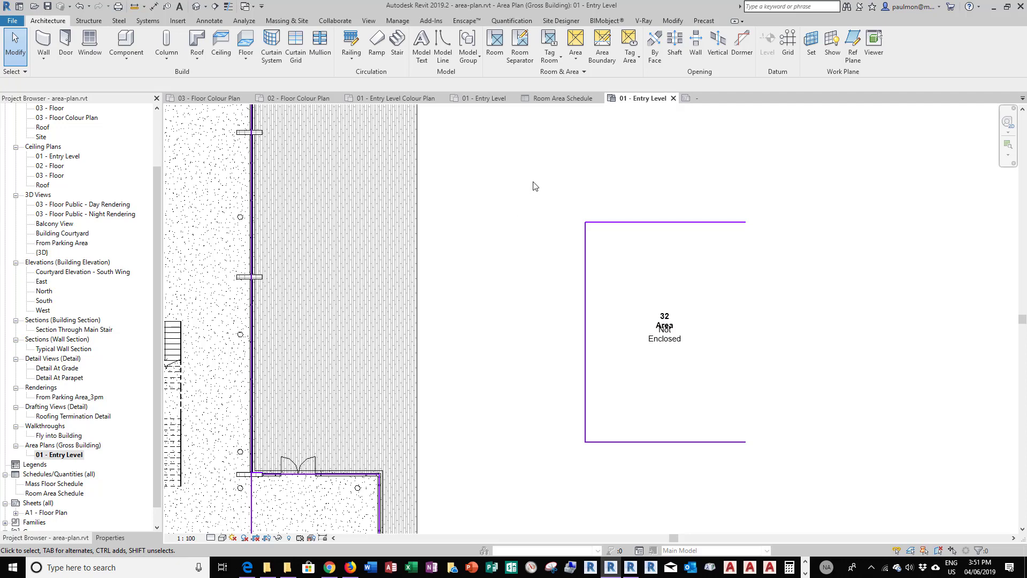
left_click_drag(533, 181, 790, 493)
key("Delete")
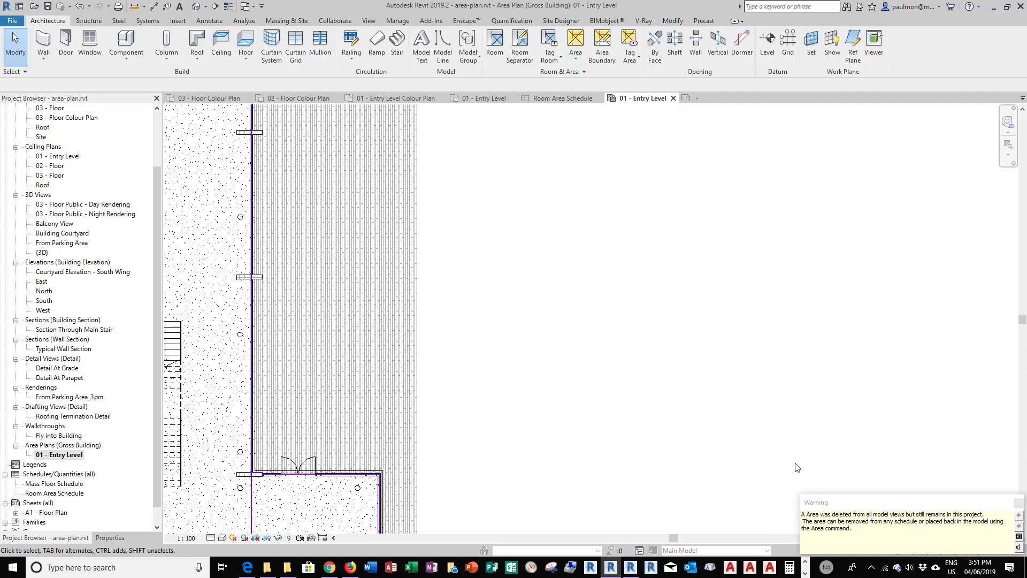
- Turn on the Interior Fill and Reference subcategories of Areas in the view's visibility/graphic overrides
scroll(718, 330, "down", 5)
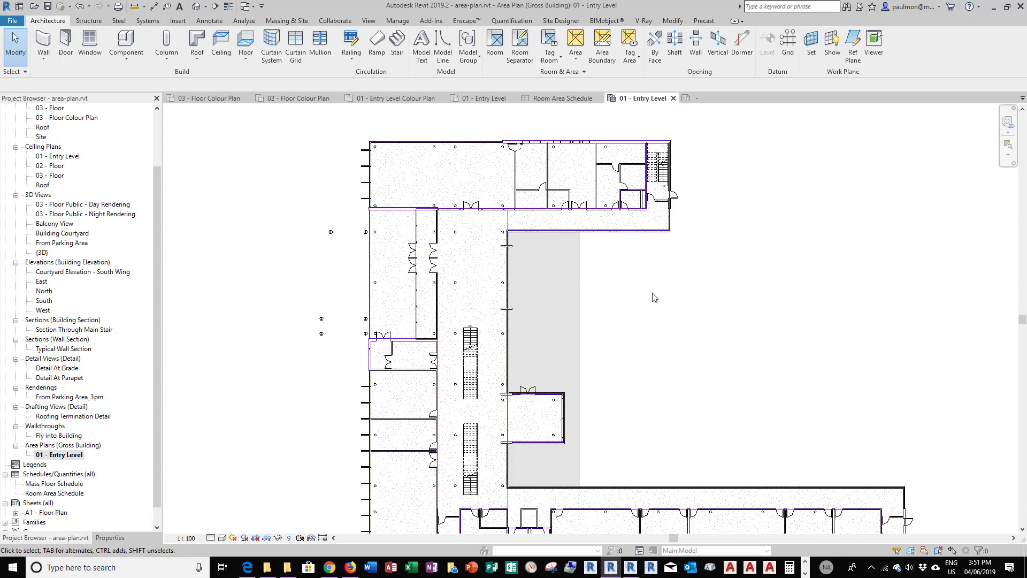
key("v")
key("g")
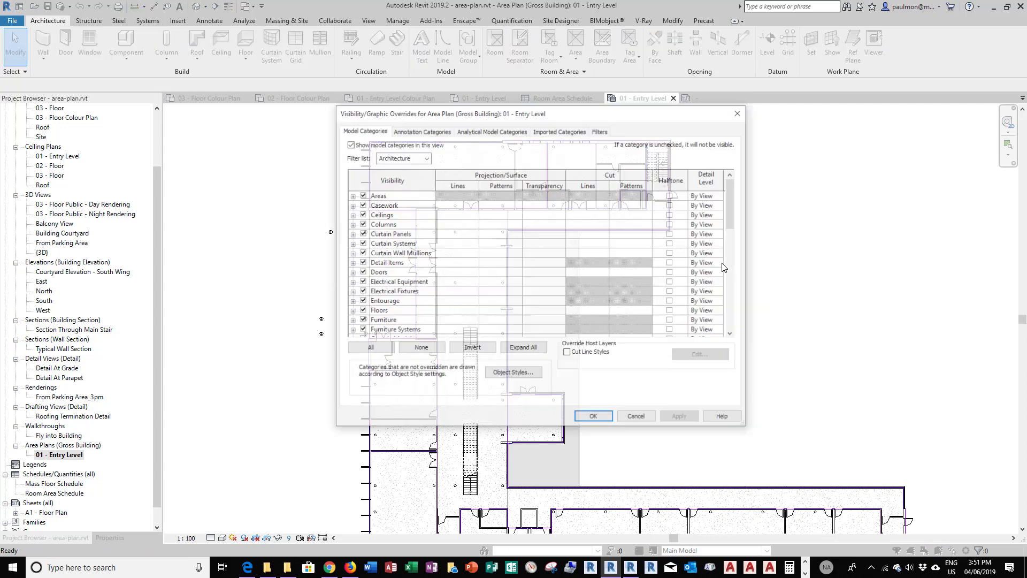
left_click(351, 196)
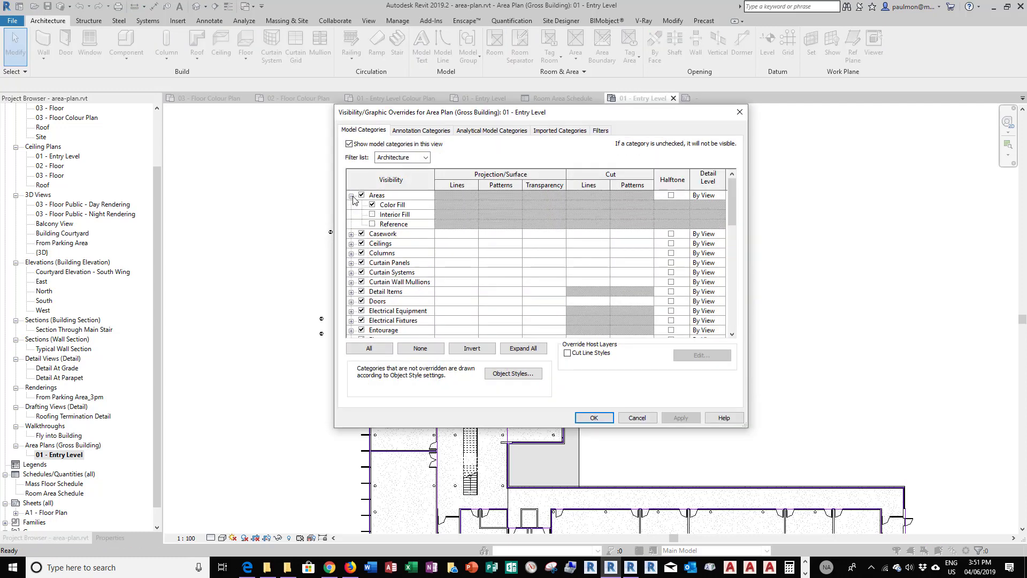
left_click(373, 214)
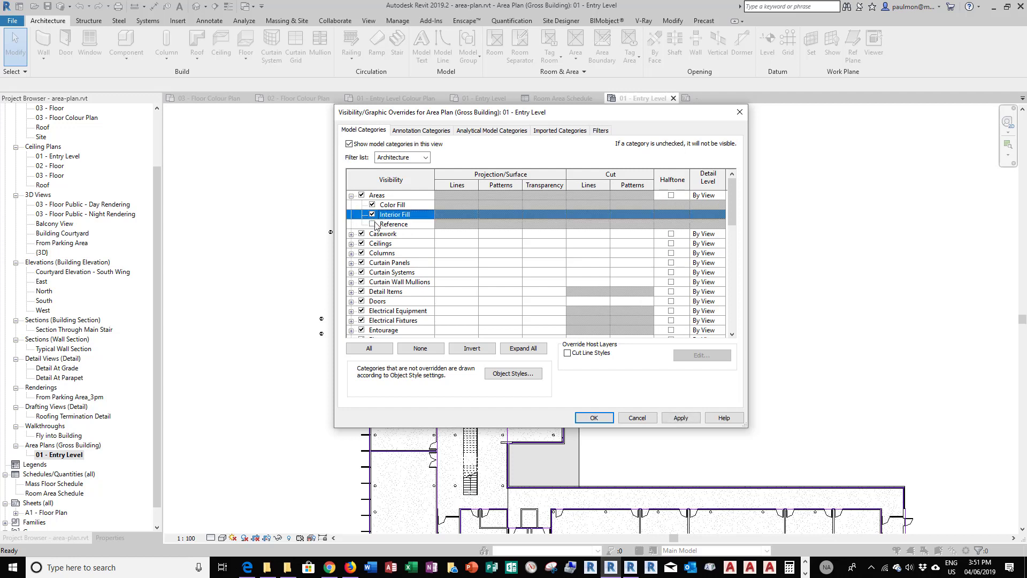
left_click(373, 224)
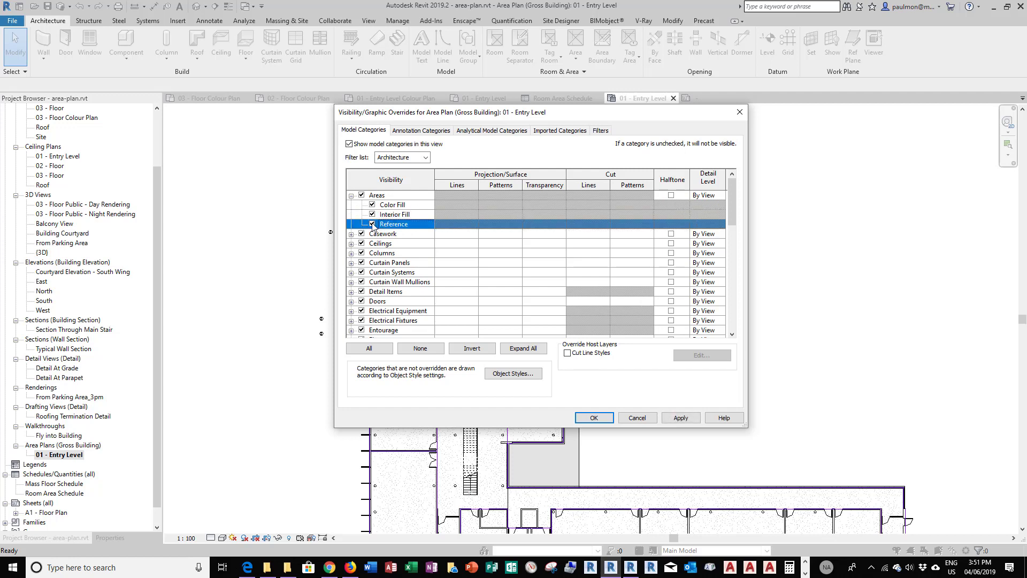
left_click(680, 417)
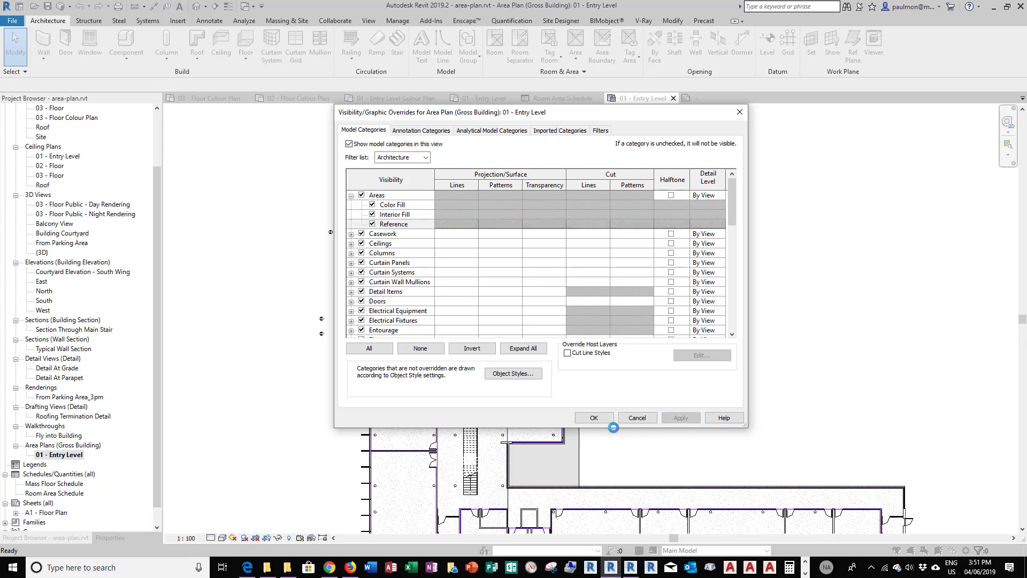
left_click(594, 417)
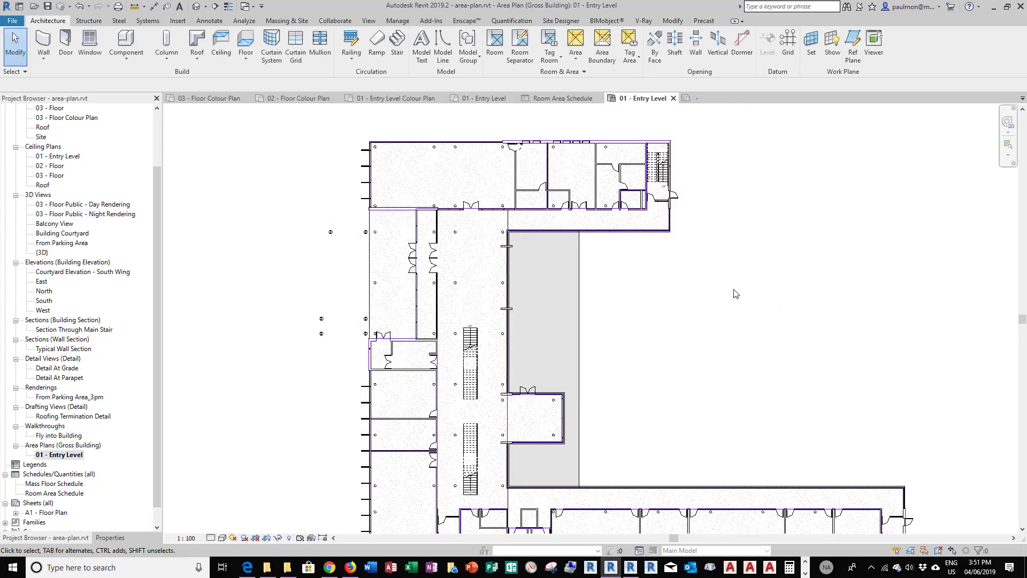
- Place a tagged area in the large space at the building's northwest corner and finish the Area command
scroll(345, 159, "down", 2)
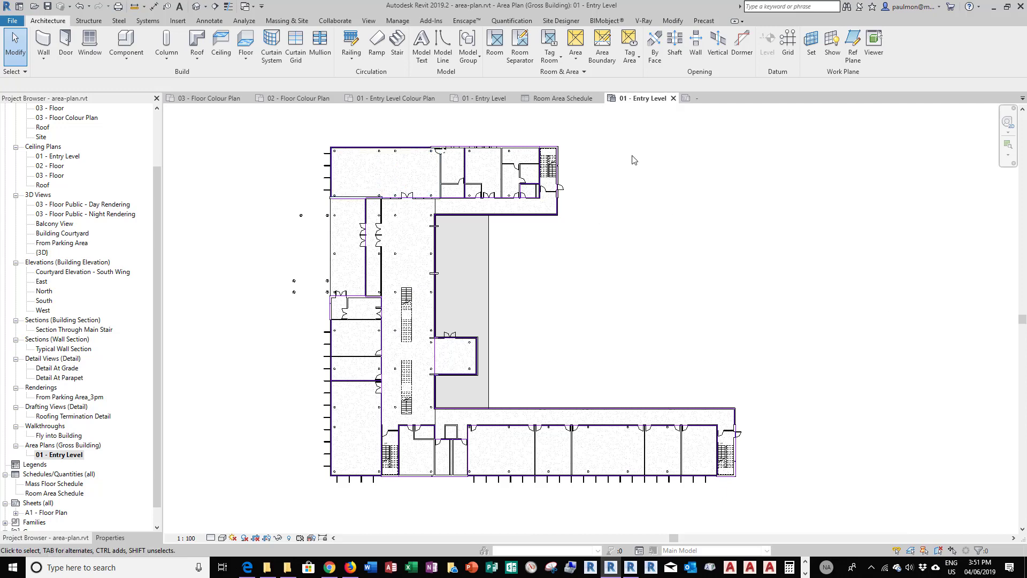
left_click(576, 56)
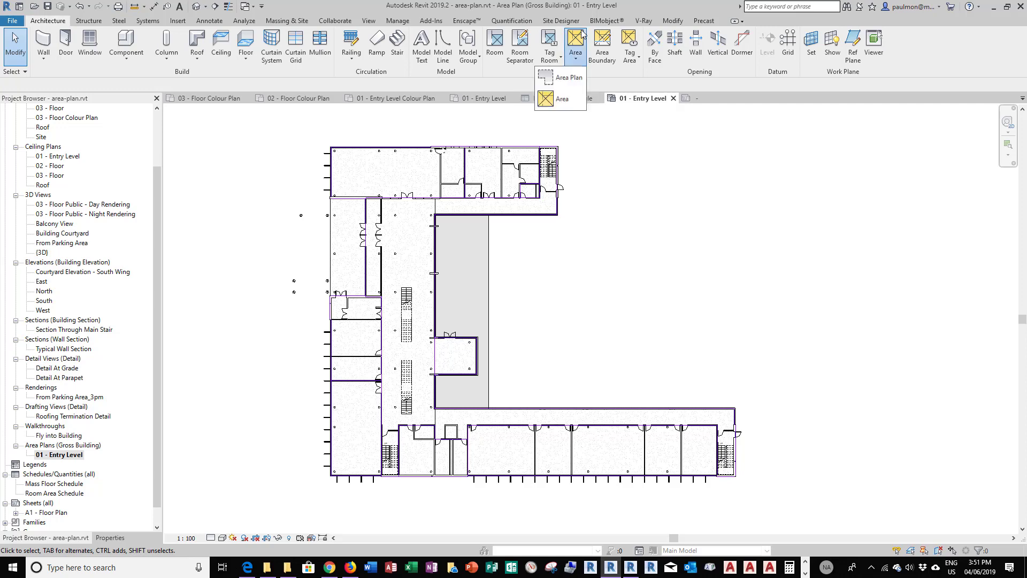
left_click(550, 100)
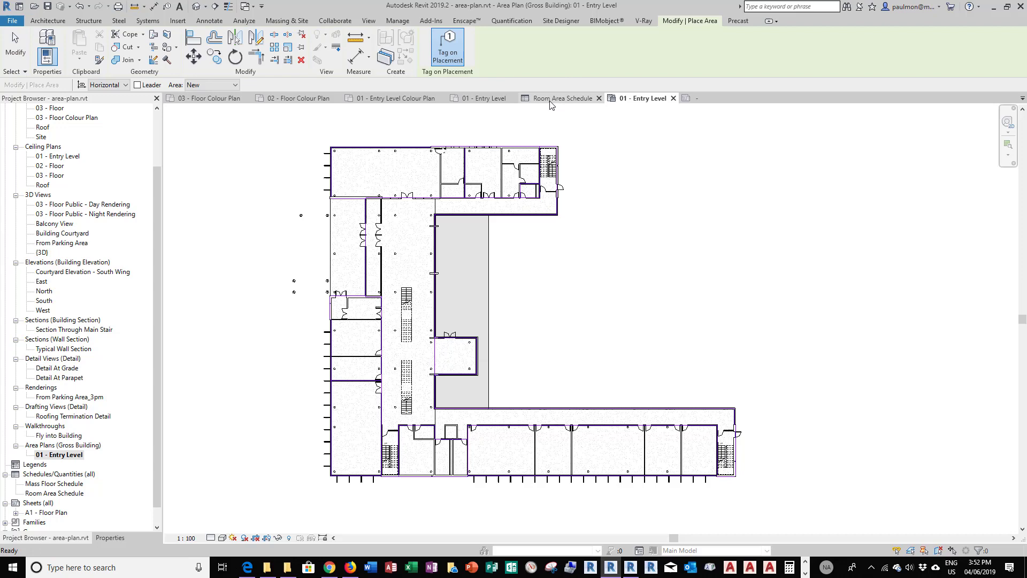
left_click(397, 173)
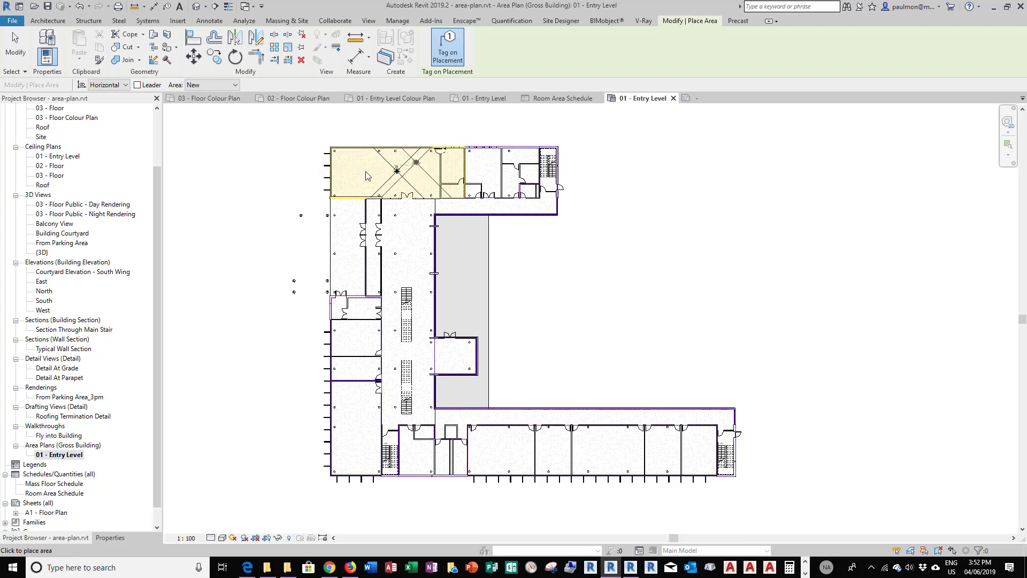
left_click(16, 47)
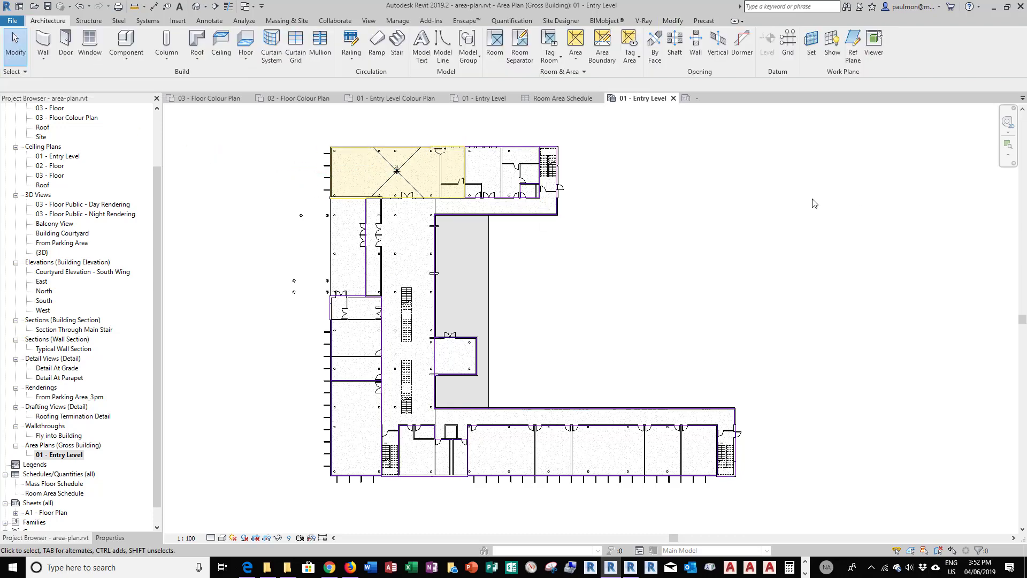
- Set the northwest area's number to 1 and its name to Service through its tag
scroll(364, 149, "up", 8)
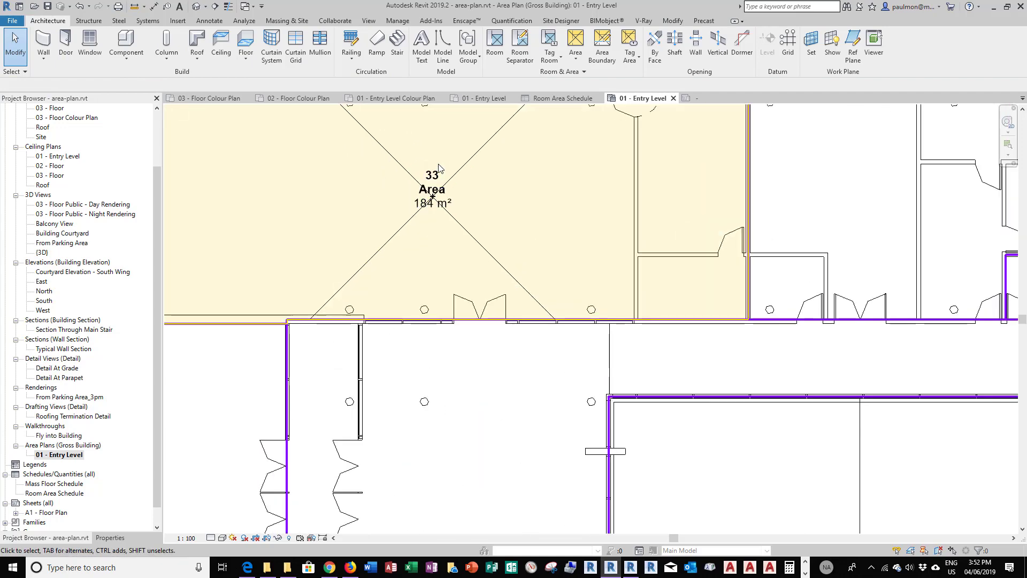
left_click(431, 187)
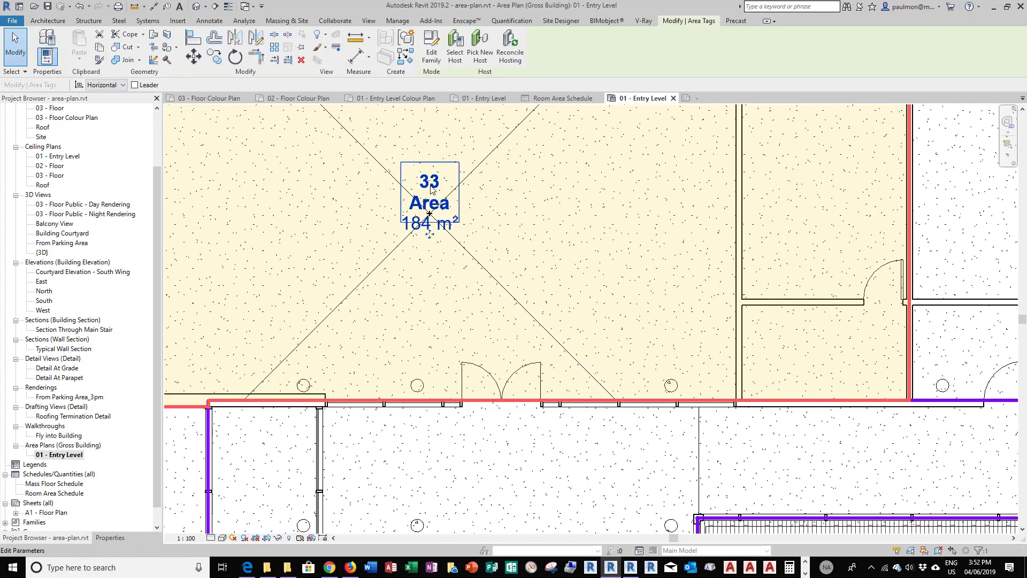
left_click(431, 184)
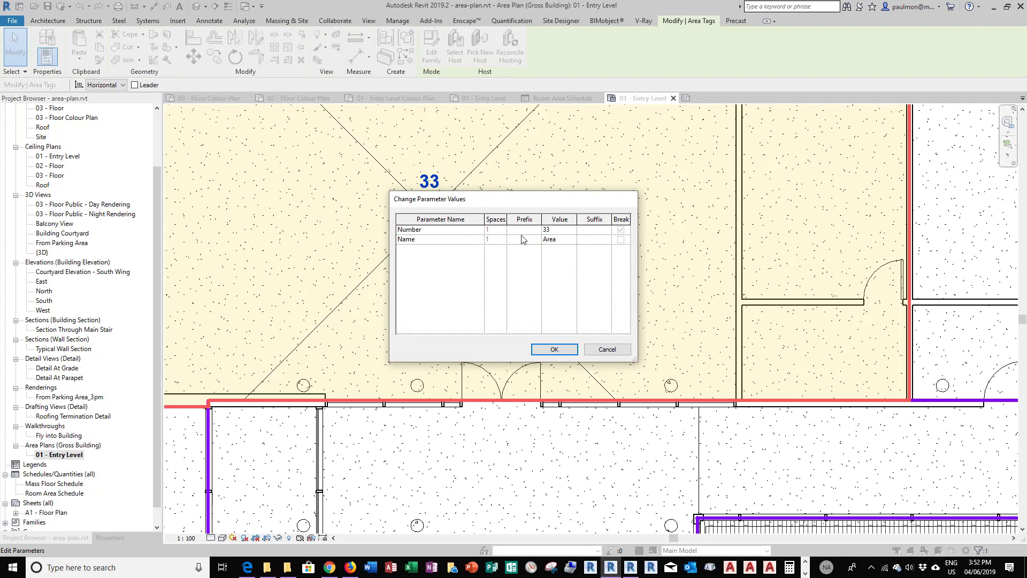
left_click(557, 230)
key("Tab")
type("S")
left_click_drag(556, 241, 577, 237)
type("ice")
left_click(560, 349)
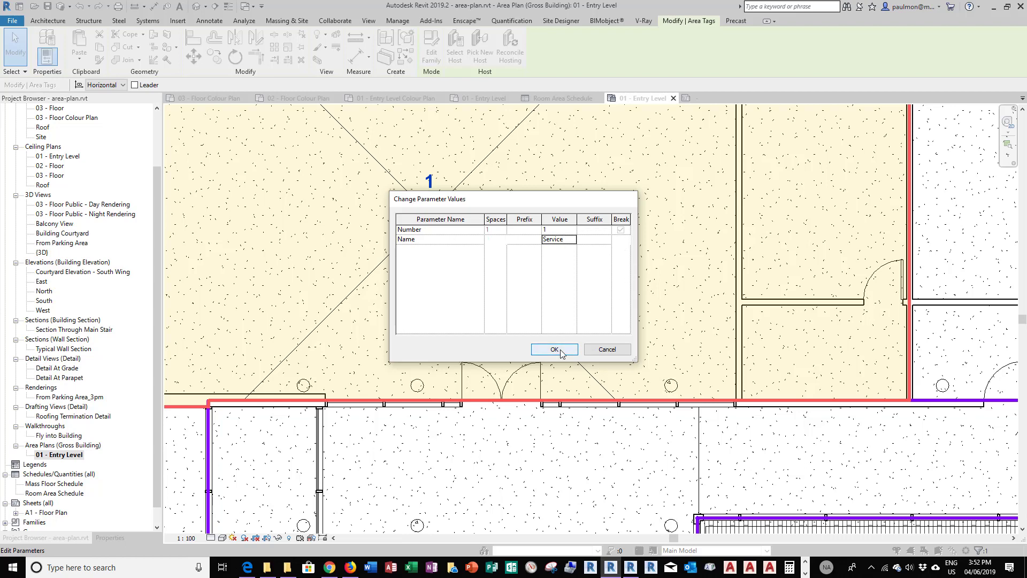
left_click(511, 248)
- Try moving the Service area's east boundary line about 1360 mm west, and undo the move
scroll(535, 249, "down", 4)
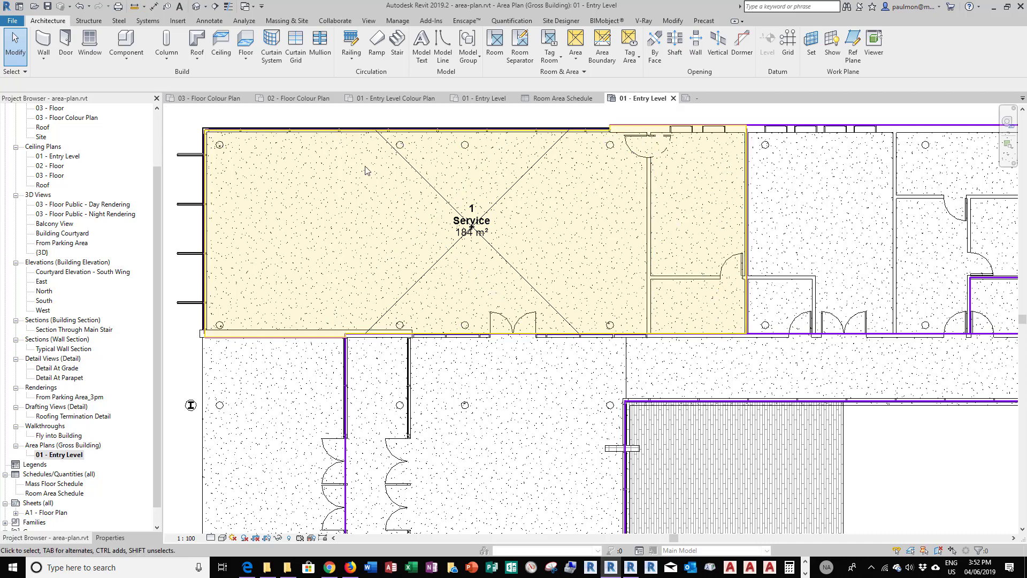
left_click(747, 228)
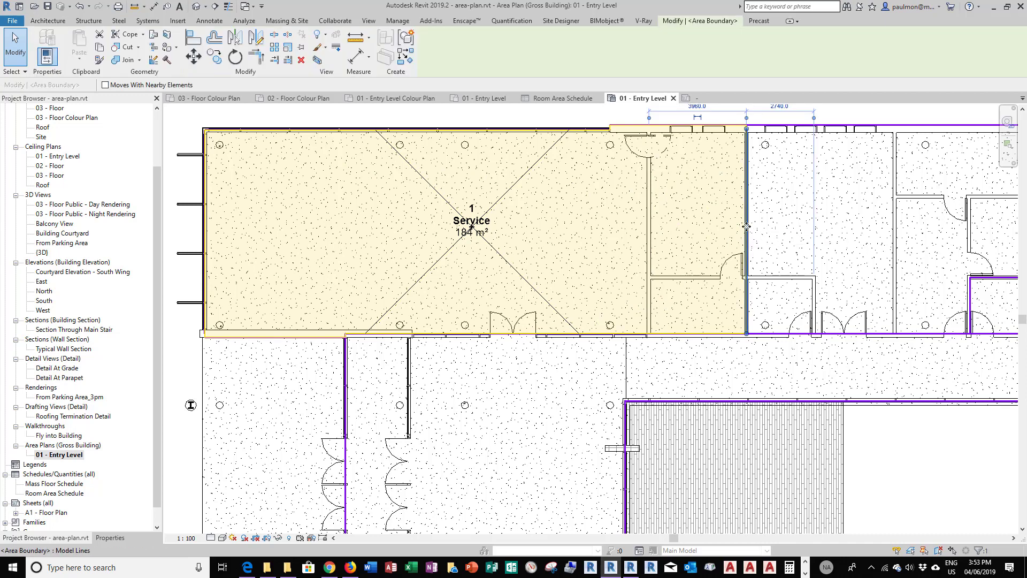
left_click_drag(747, 230, 713, 229)
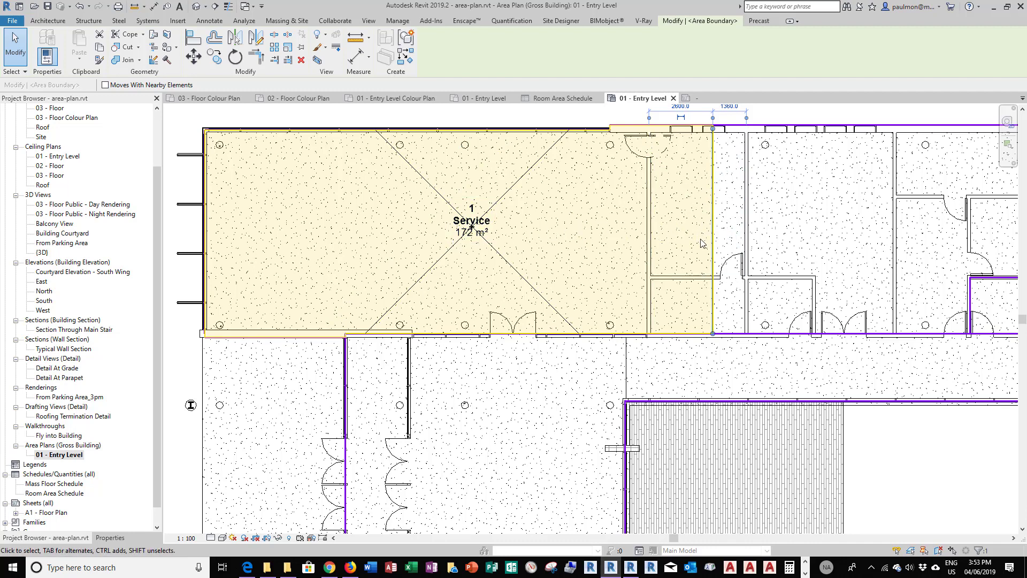
key("Delete")
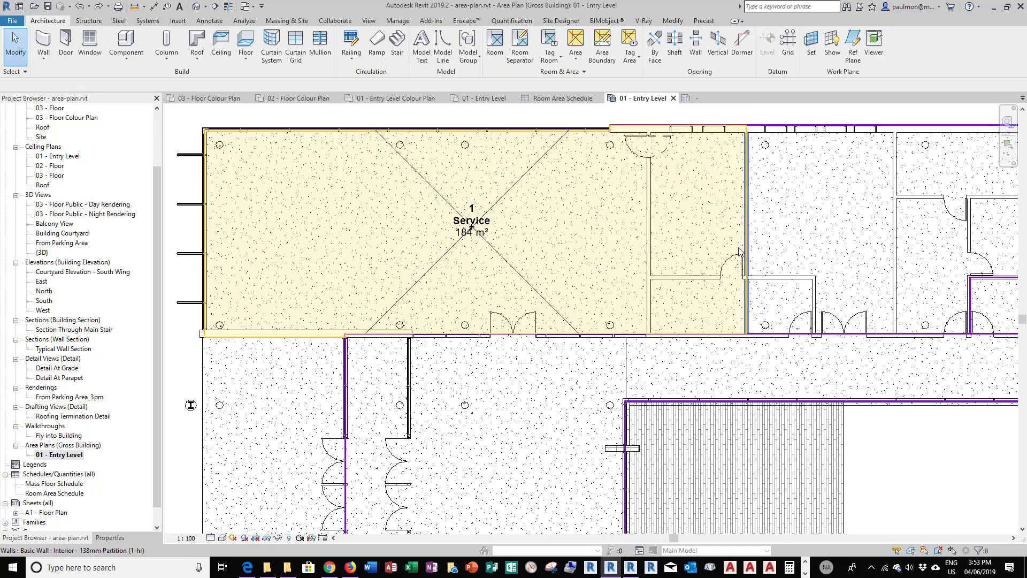
- Place a tagged area over the rooms between the Service area and the northeast stair, and finish the Area command
scroll(377, 304, "down", 2)
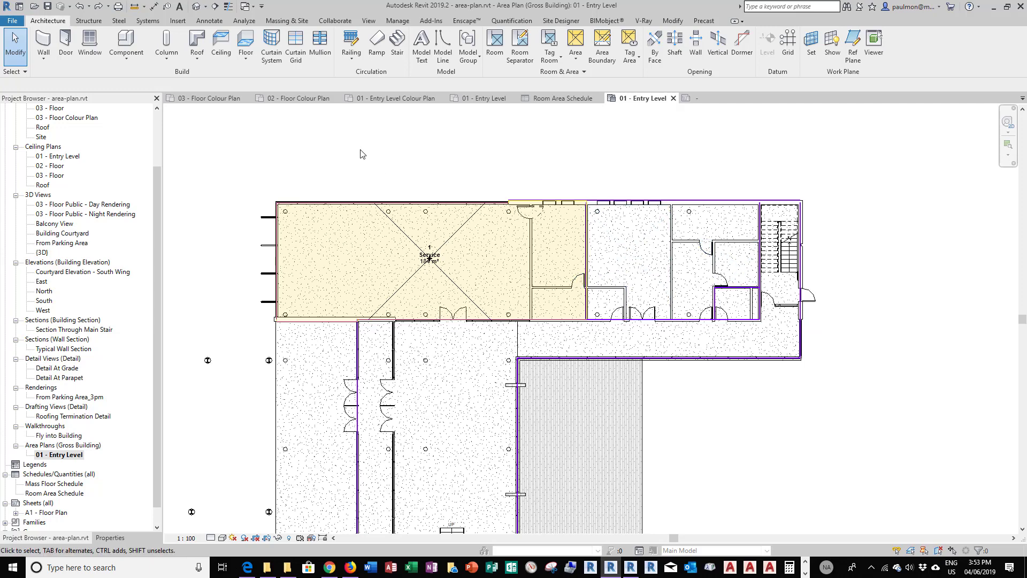
left_click(575, 57)
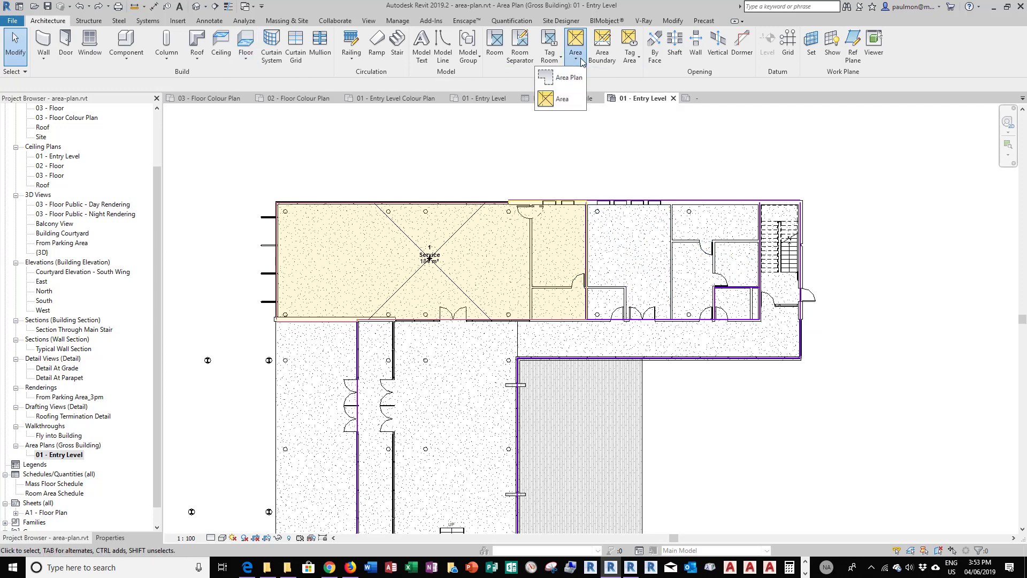
left_click(545, 101)
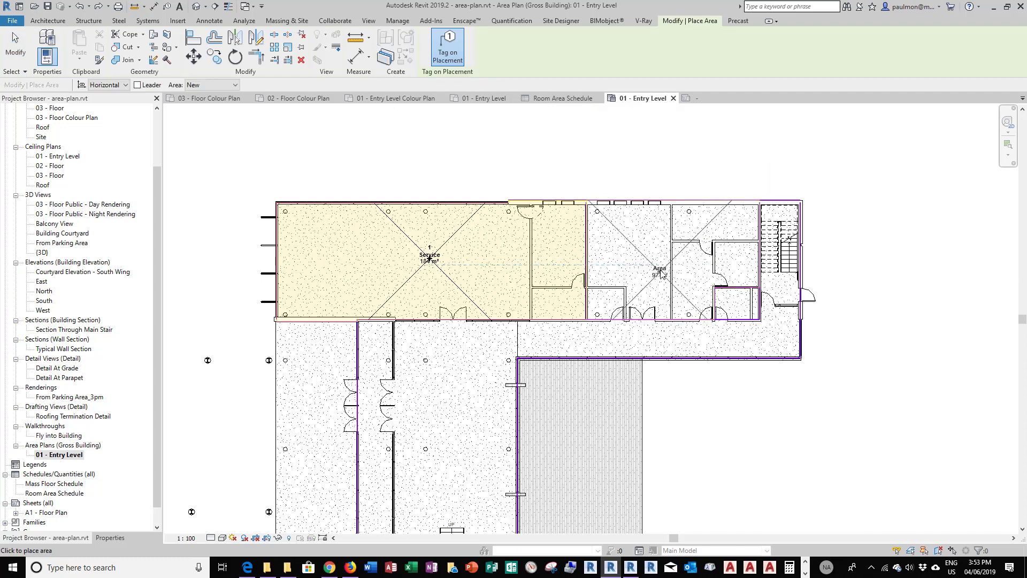
left_click(661, 262)
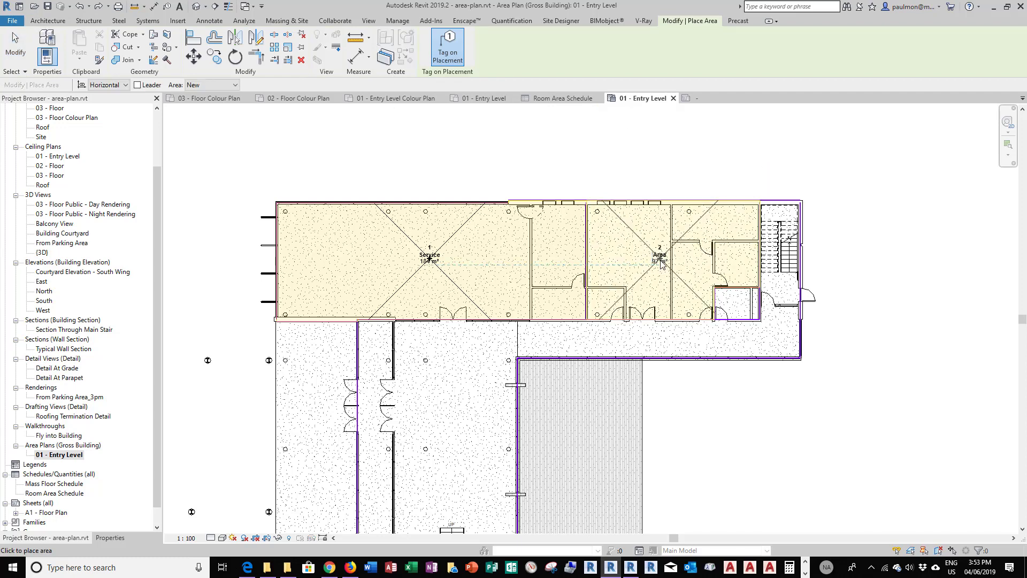
key("Escape")
key("Escape")
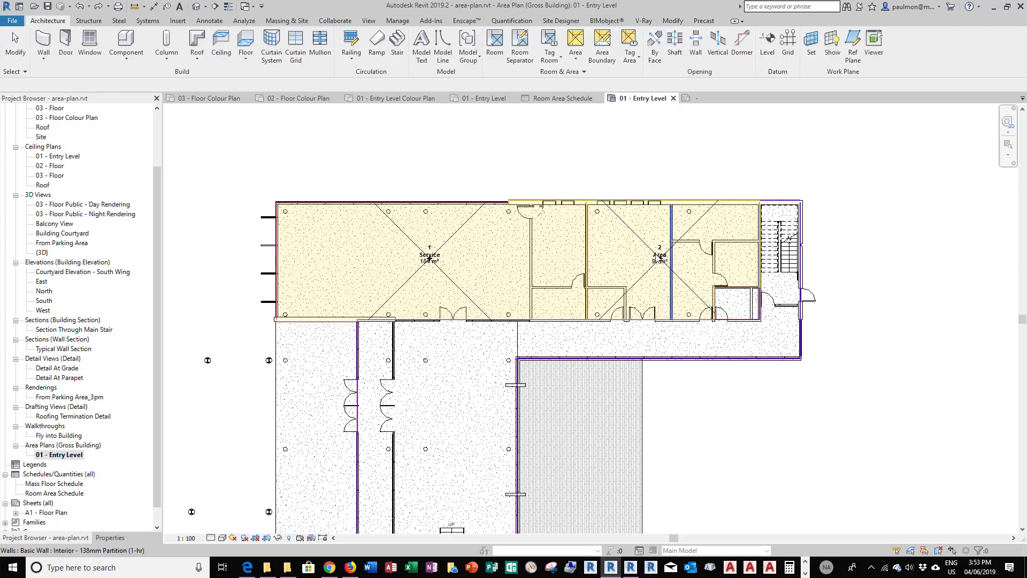
- Rename the area directly east of Service as Administration through its tag
scroll(661, 253, "up", 3)
scroll(661, 253, "up", 2)
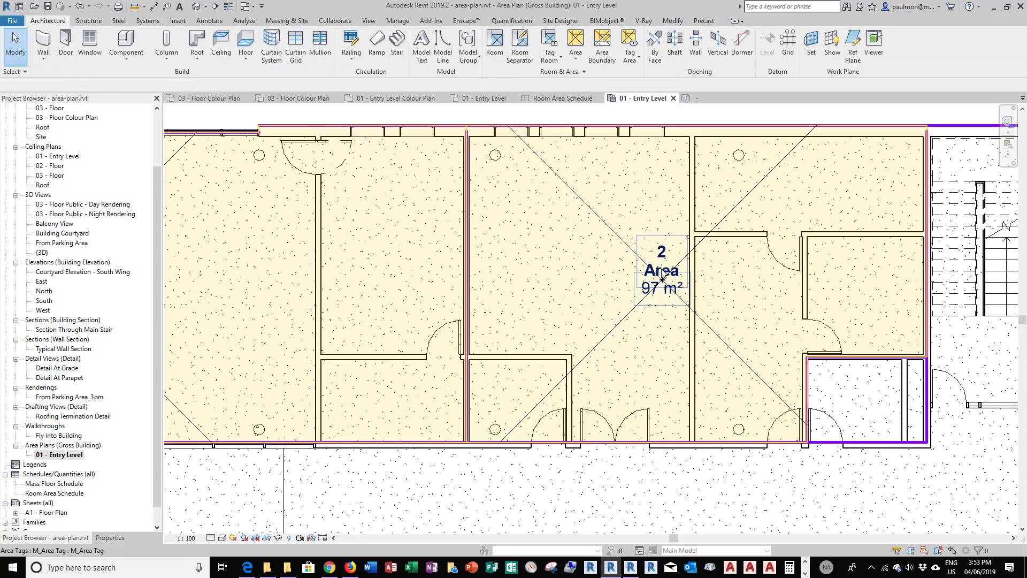
left_click(663, 278)
left_click(663, 272)
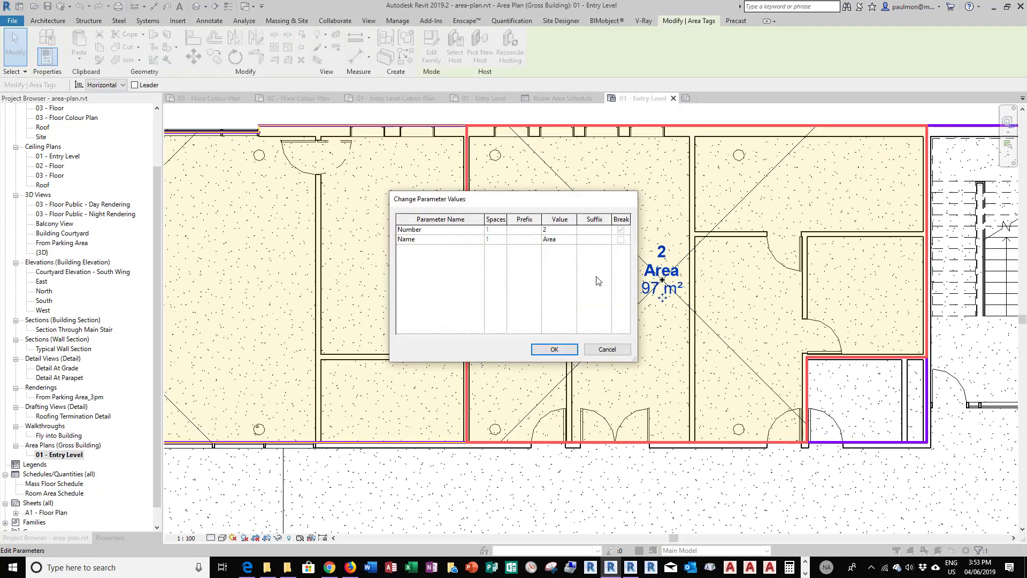
left_click(570, 242)
type("AD")
left_click(551, 348)
- Place a tagged area in the central circulation hall south of the Service area
scroll(755, 304, "down", 5)
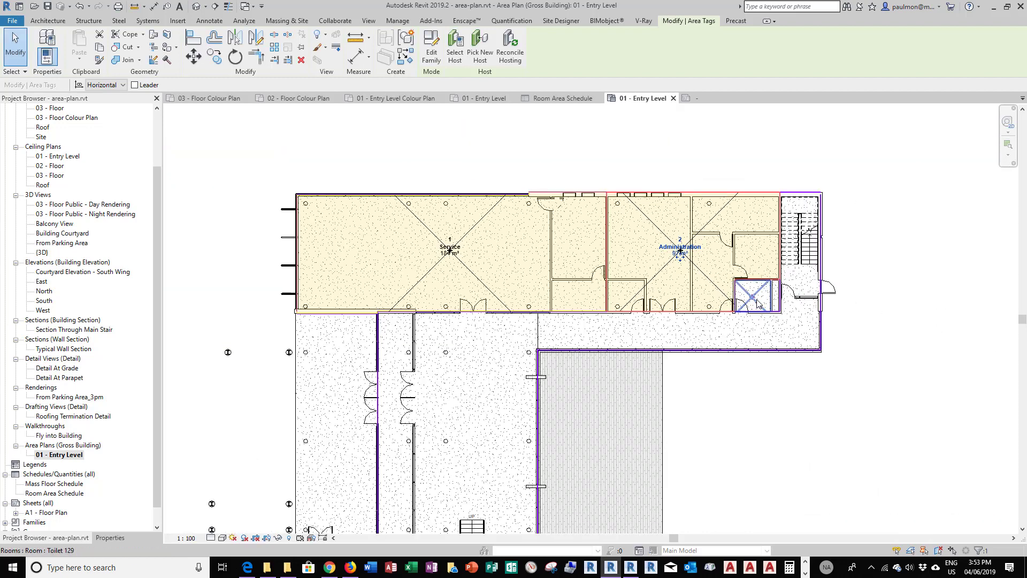
scroll(640, 215, "down", 1)
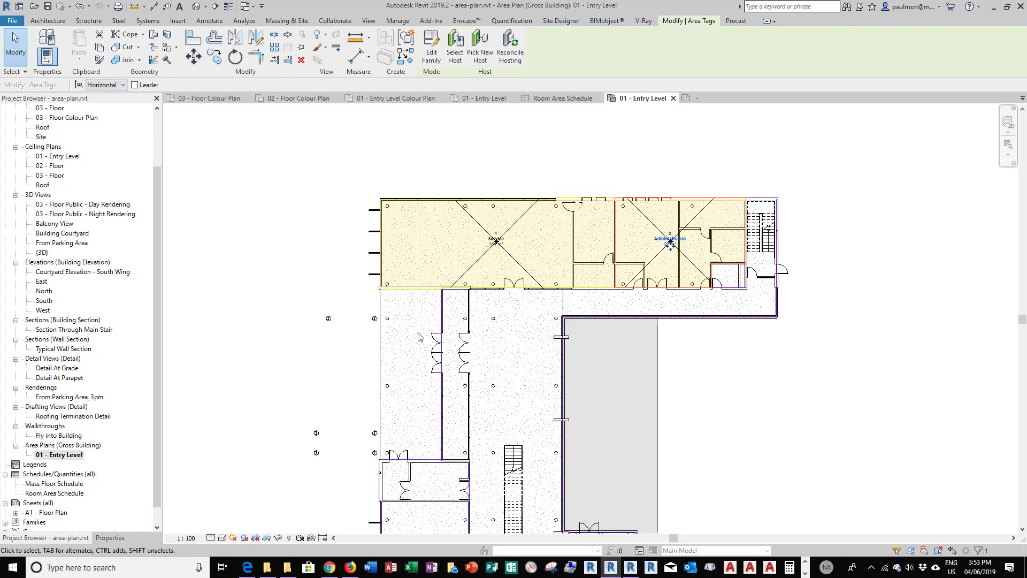
scroll(419, 337, "up", 1)
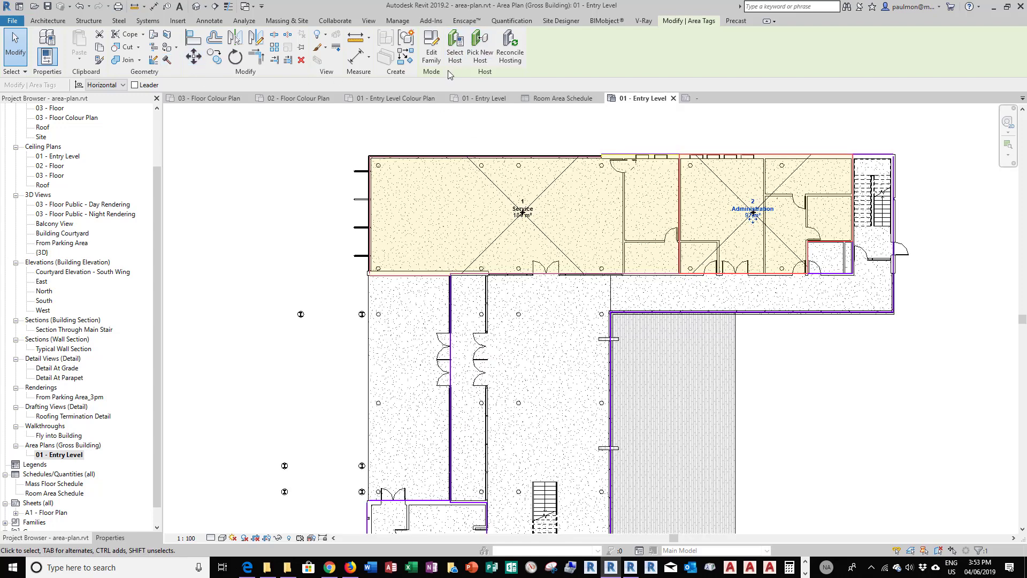
left_click(42, 22)
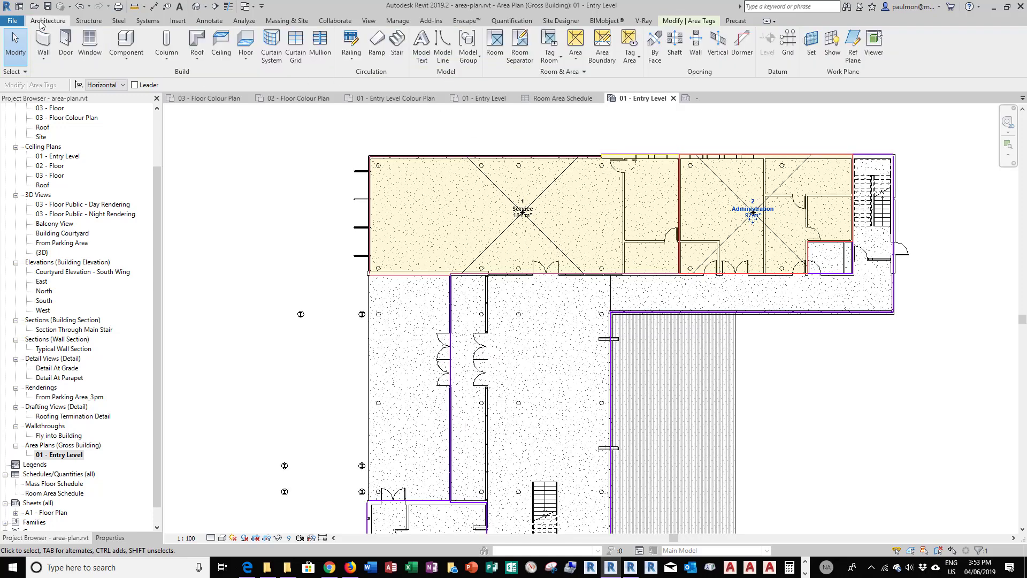
left_click(575, 60)
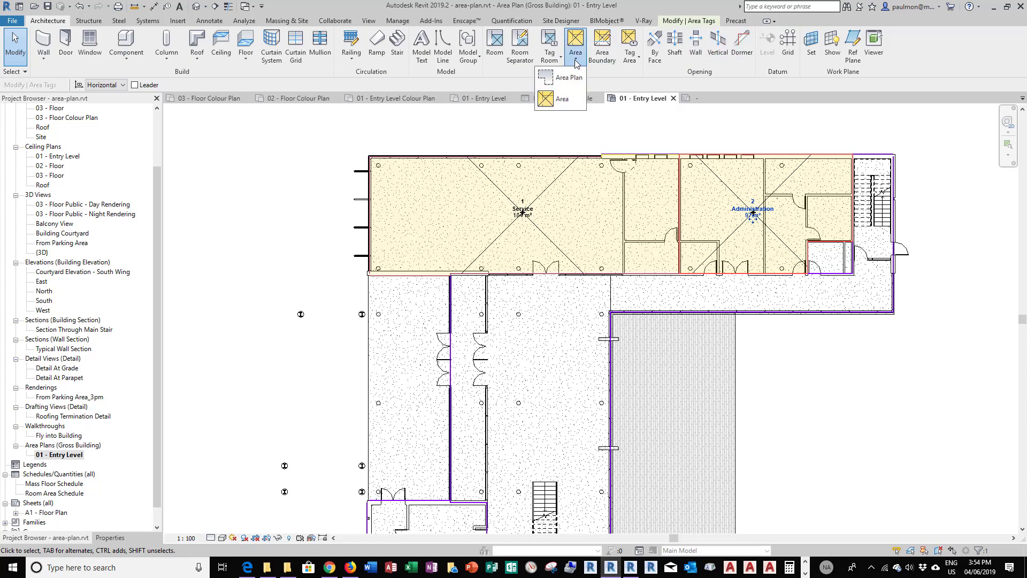
left_click(556, 100)
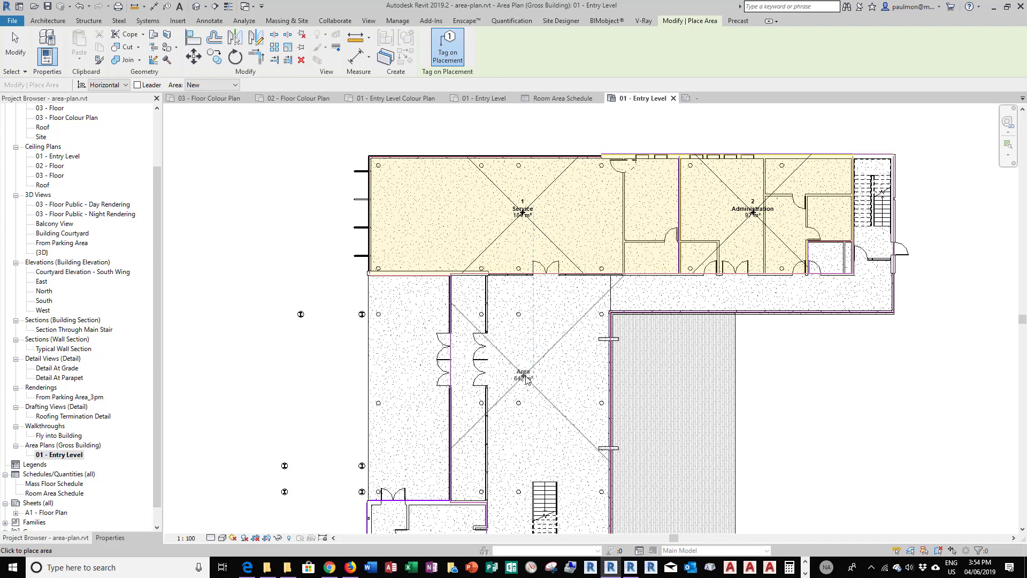
left_click(527, 379)
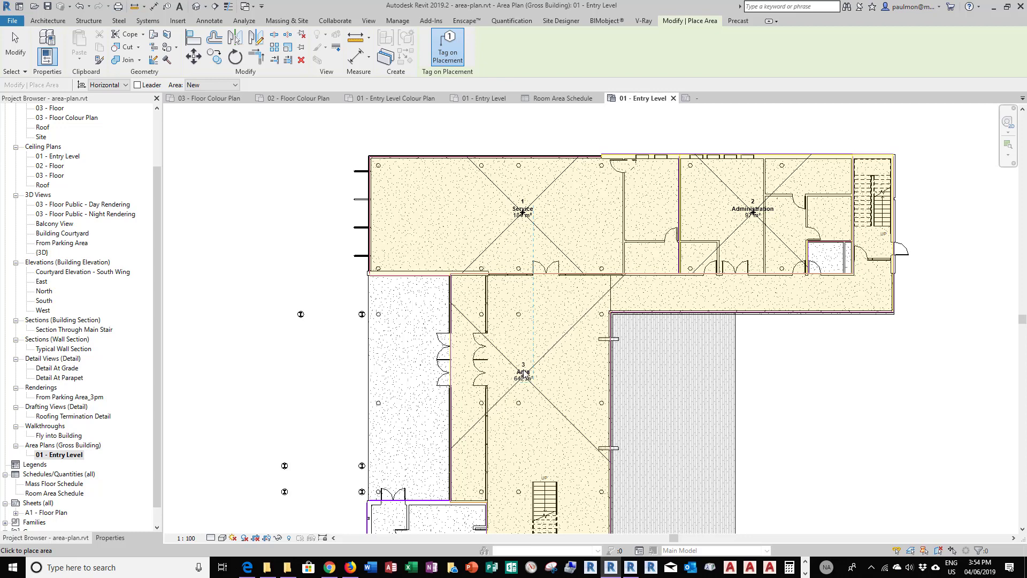
scroll(524, 374, "down", 2)
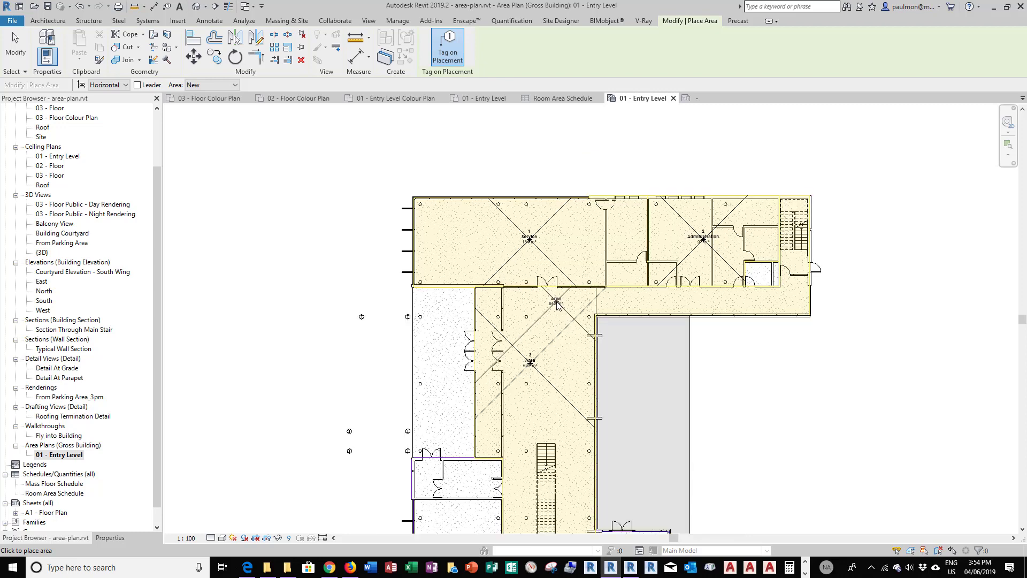
- Place tagged areas in the room block west of the central hall and in the small toilet room of the northeast wing
scroll(557, 303, "down", 1)
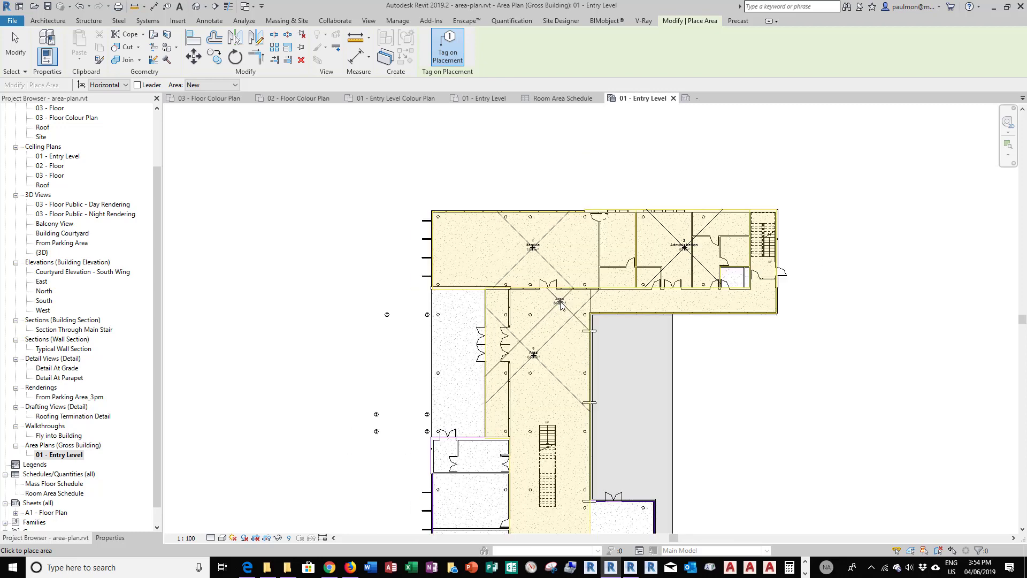
left_click(473, 509)
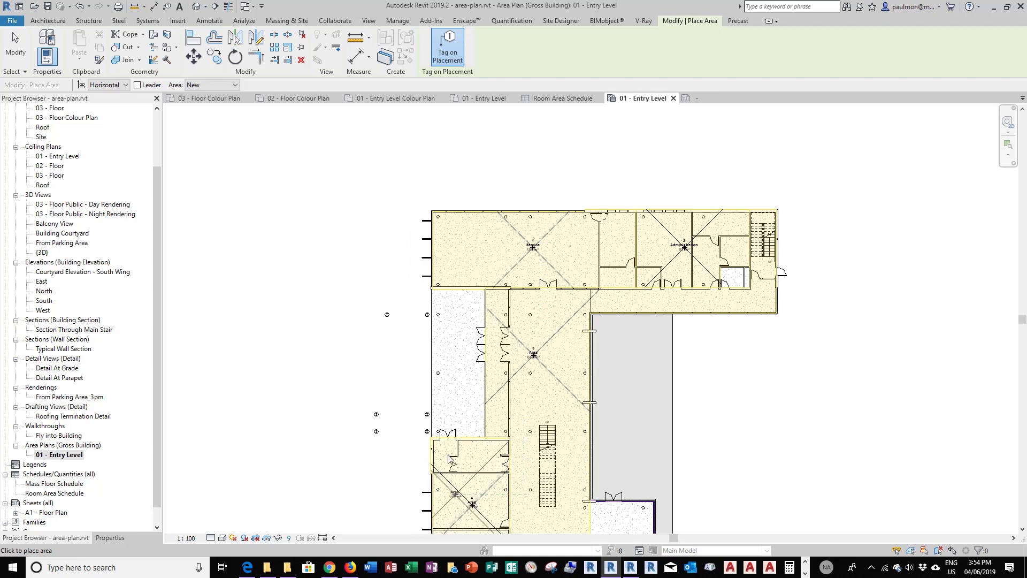
scroll(554, 290, "down", 3)
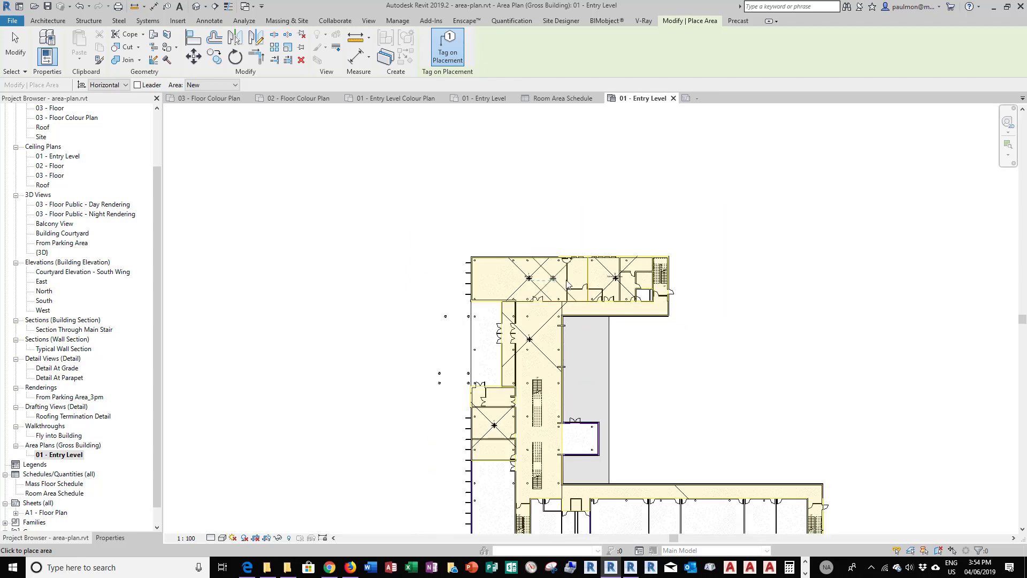
scroll(562, 460, "up", 4)
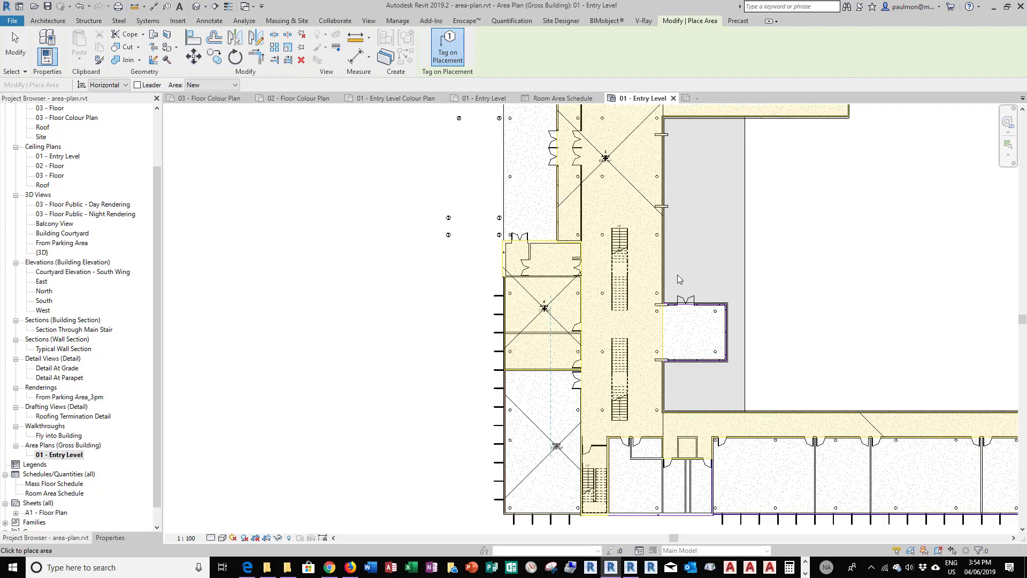
- Place tagged areas in the southwest room, the south service rooms, the south classroom wing and the east projection, and finish the Area command
scroll(542, 498, "down", 2)
left_click(540, 493)
left_click(735, 492)
left_click(580, 374)
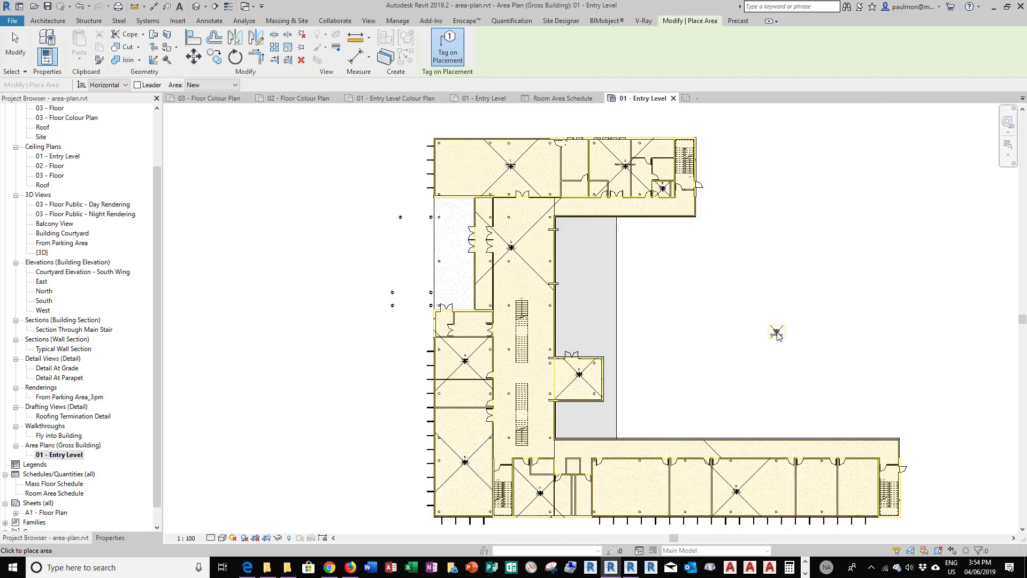
key("Escape")
- Tag all untagged rooms in the current view with M_Room Tag : Room Tag
scroll(551, 246, "up", 4)
scroll(555, 248, "down", 2)
left_click(209, 21)
left_click(562, 46)
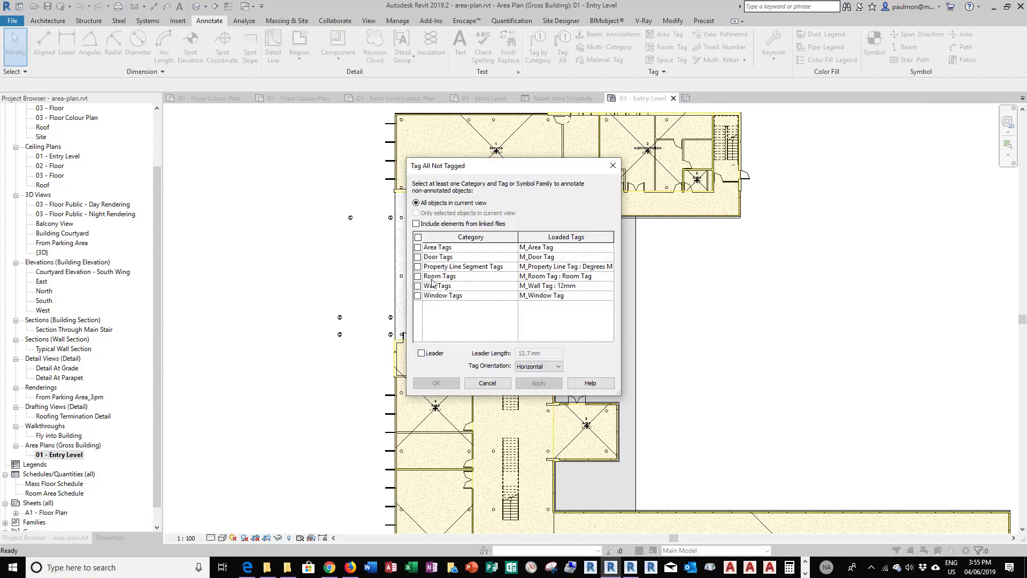
left_click(418, 275)
left_click(542, 383)
left_click(437, 383)
- Name the area over the room block west of the central hall Service through its tag
scroll(493, 161, "down", 1)
scroll(448, 350, "up", 3)
left_click(447, 352)
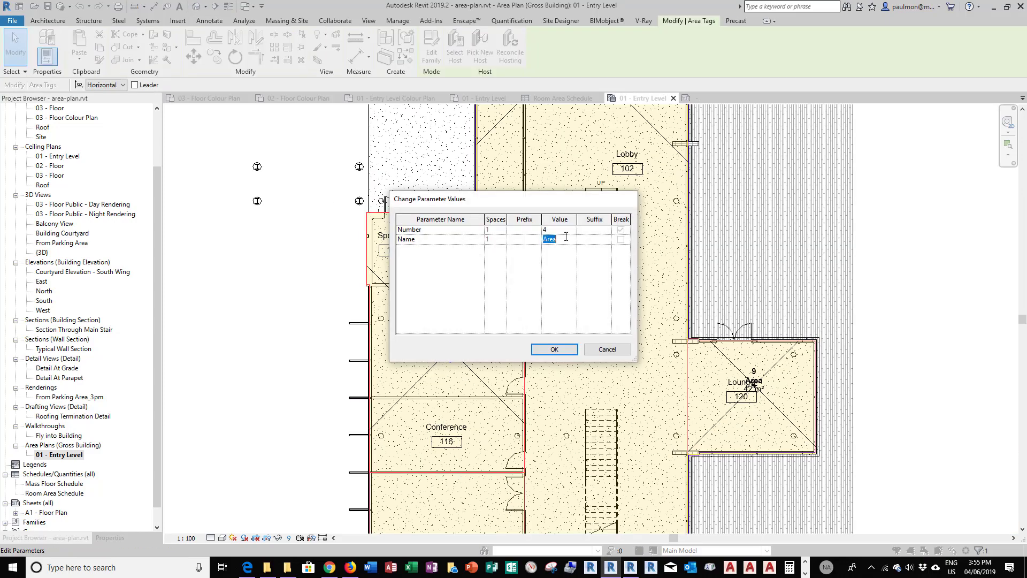
type("Service")
left_click(555, 348)
- Rename room 120 in the projection east of the lobby as Service
double_click(754, 381)
type("Service")
key("Return")
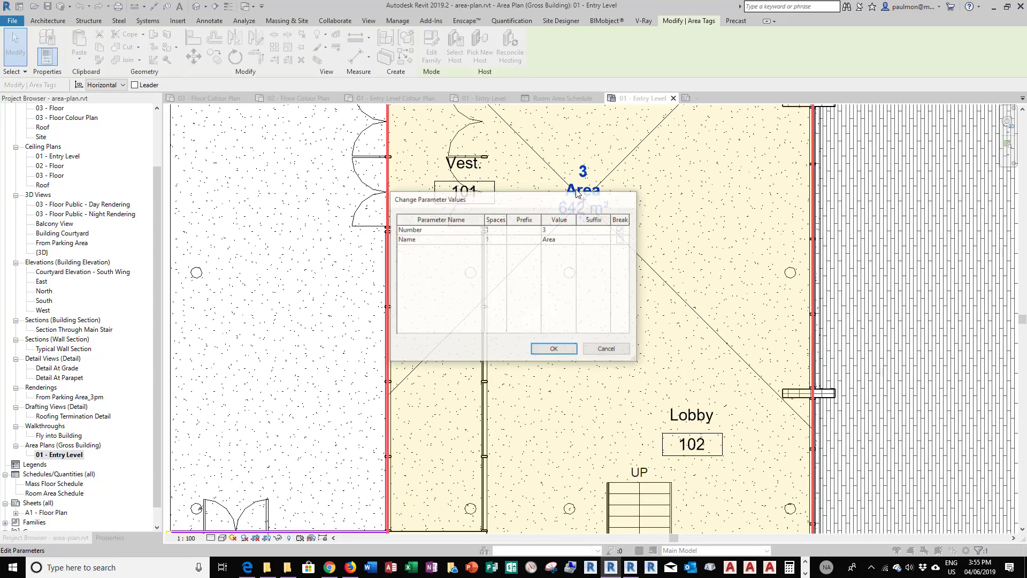
- Name the central hall area Circulation, and the southwest room and south classroom wing areas Instruction
type("Circulation")
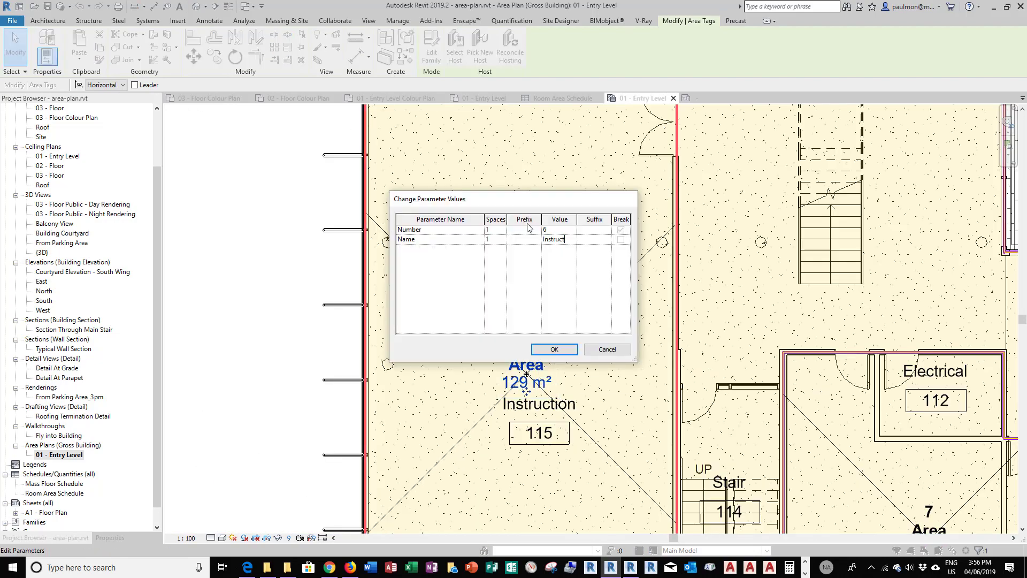
key("Return")
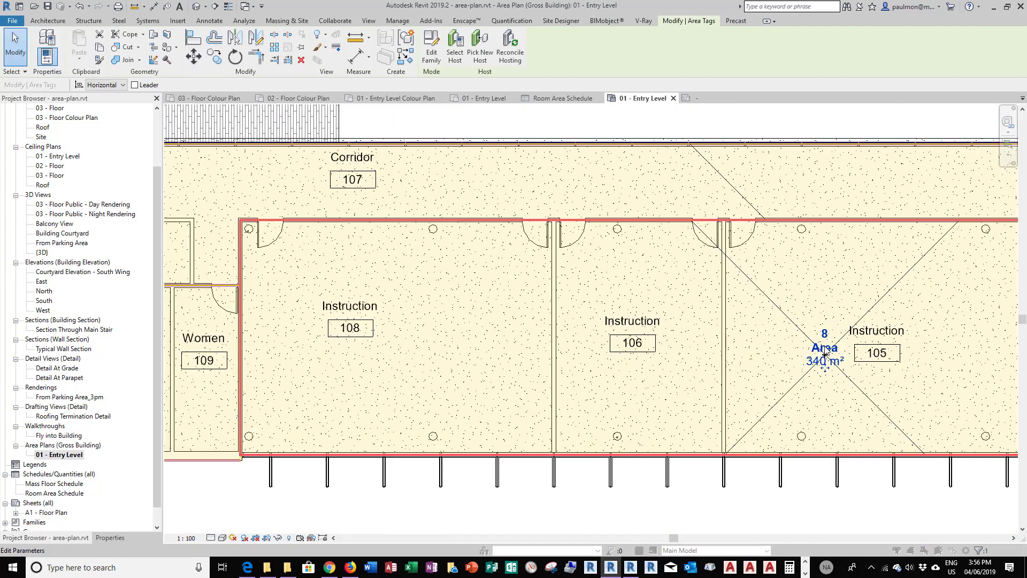
key("Return")
- Rename room 111 beside the southwest stair as Service and move its room tag below the area tag
scroll(502, 335, "down", 5)
scroll(503, 335, "up", 5)
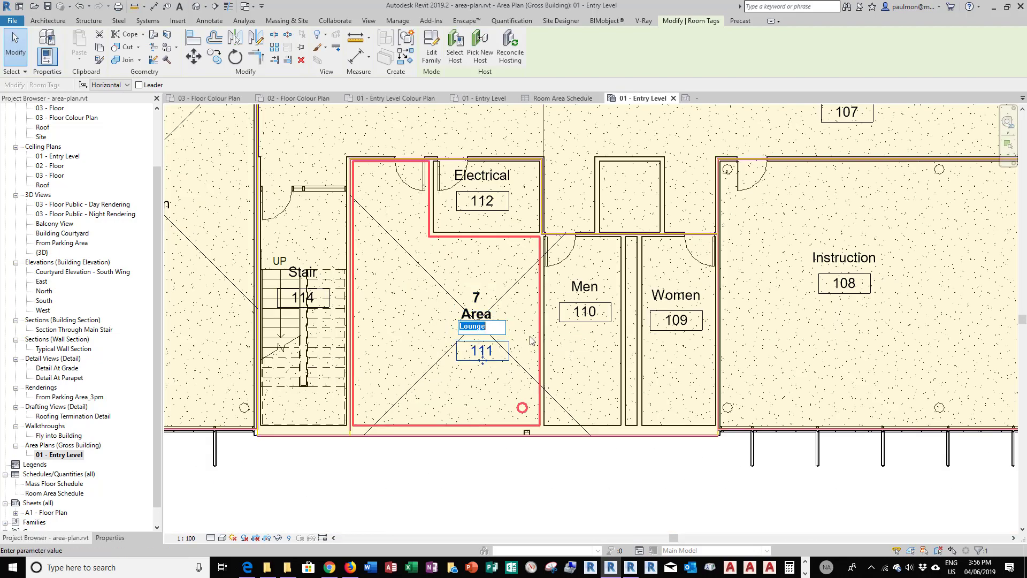
key("Escape")
left_click_drag(432, 310, 480, 354)
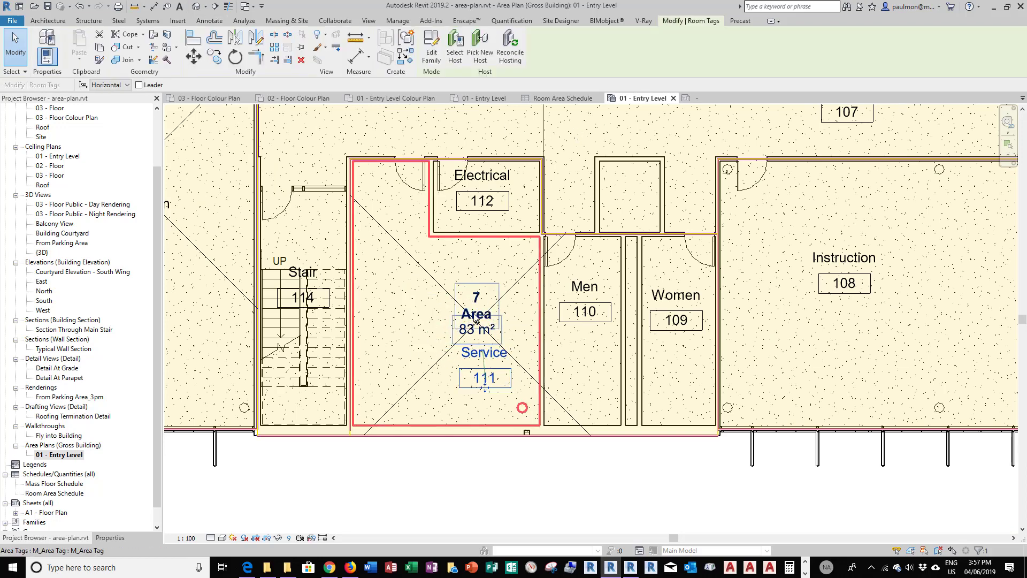
- Name the area over room 111 and the adjoining washrooms Service through its tag, and clear the selection
double_click(477, 314)
left_click(555, 240)
type("Service")
left_click(554, 348)
scroll(488, 287, "down", 7)
middle_click_drag(555, 336, 536, 441)
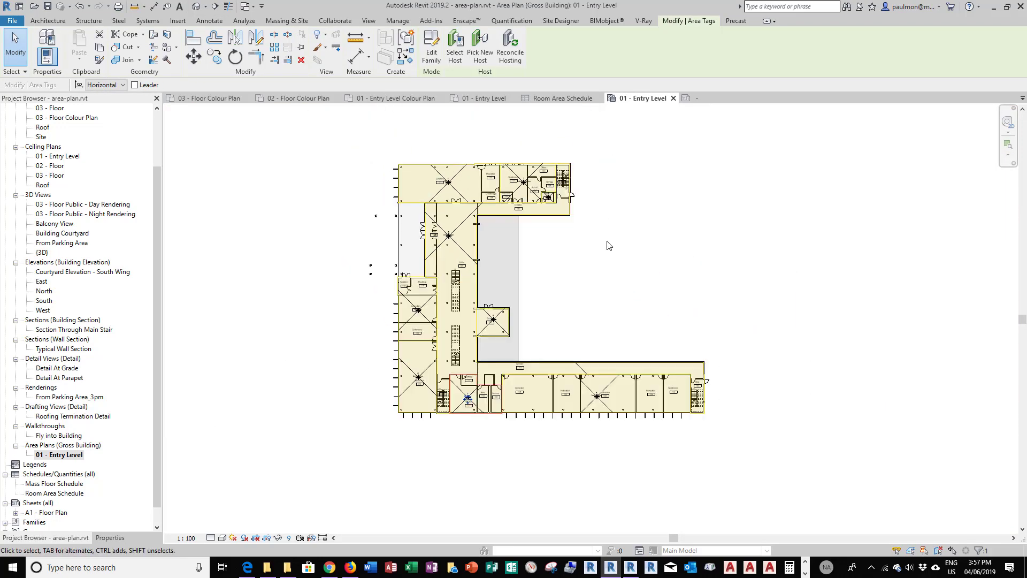
left_click(601, 280)
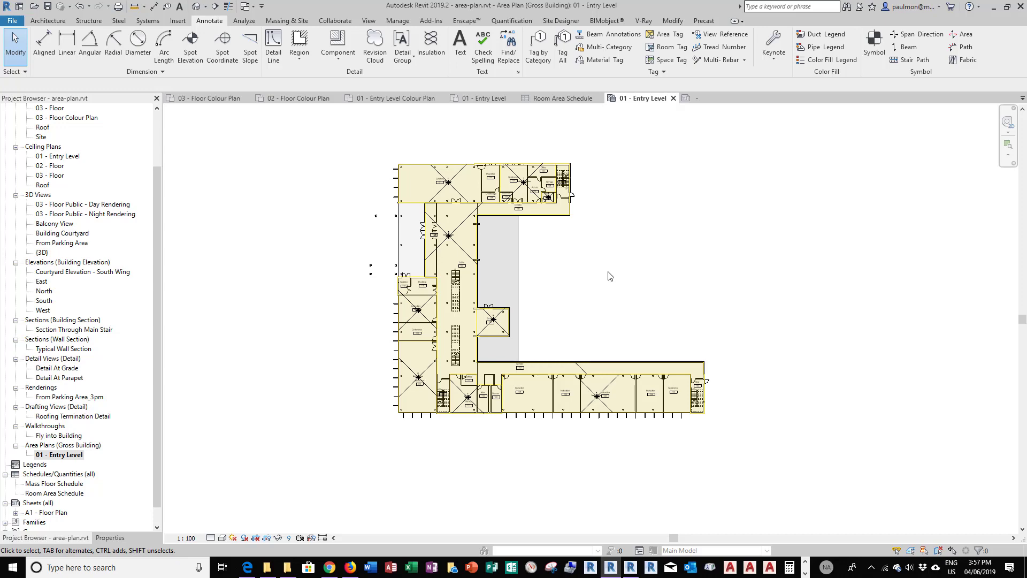
- Place a color fill legend in the empty courtyard space with space type Areas (Gross Building) and color scheme Gross Building Area
left_click(810, 60)
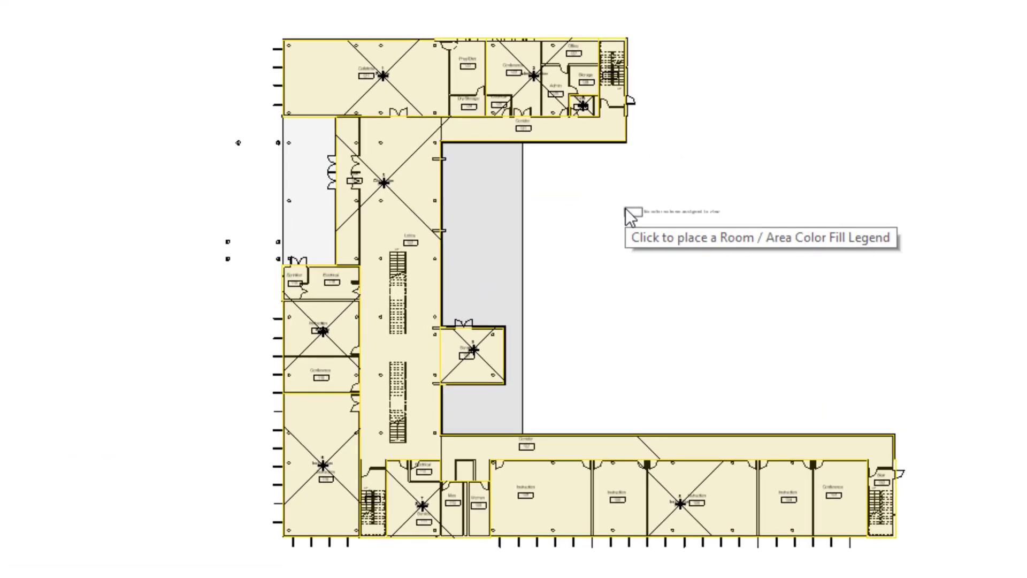
left_click(626, 209)
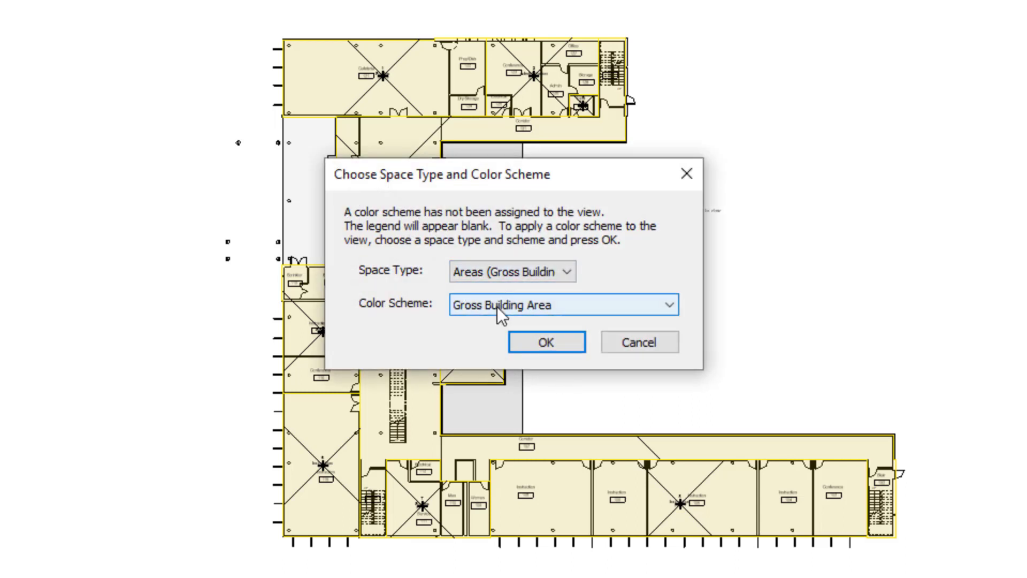
left_click(559, 304)
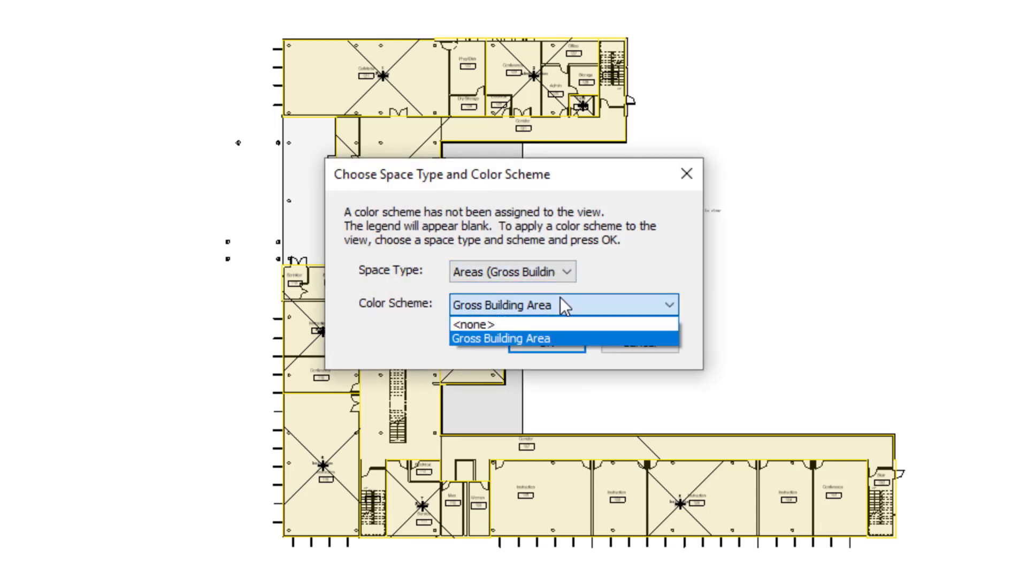
left_click(556, 303)
left_click(546, 342)
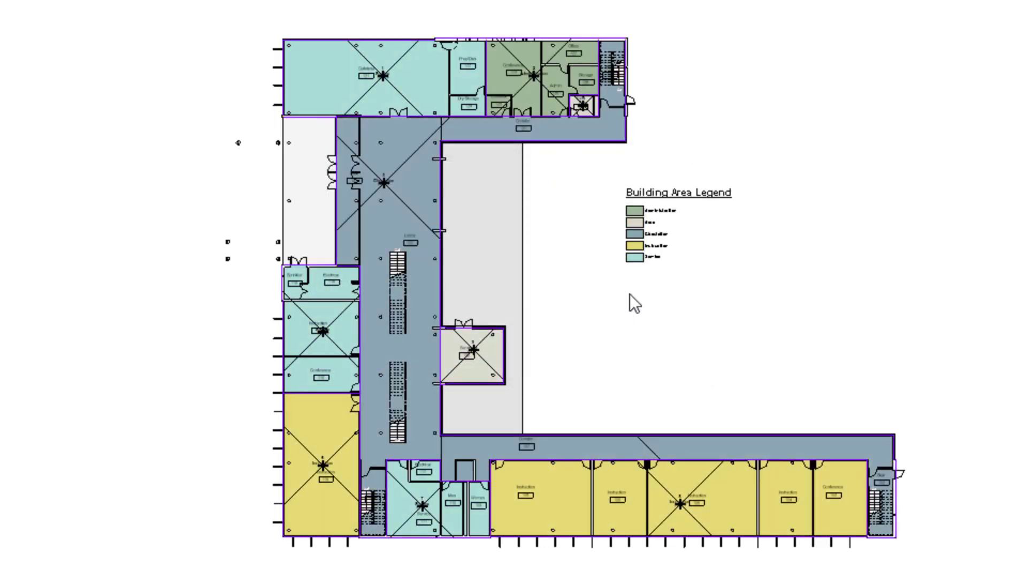
- Move the tag of room 120 east of the lobby below the overlapping area tag
scroll(596, 192, "up", 4)
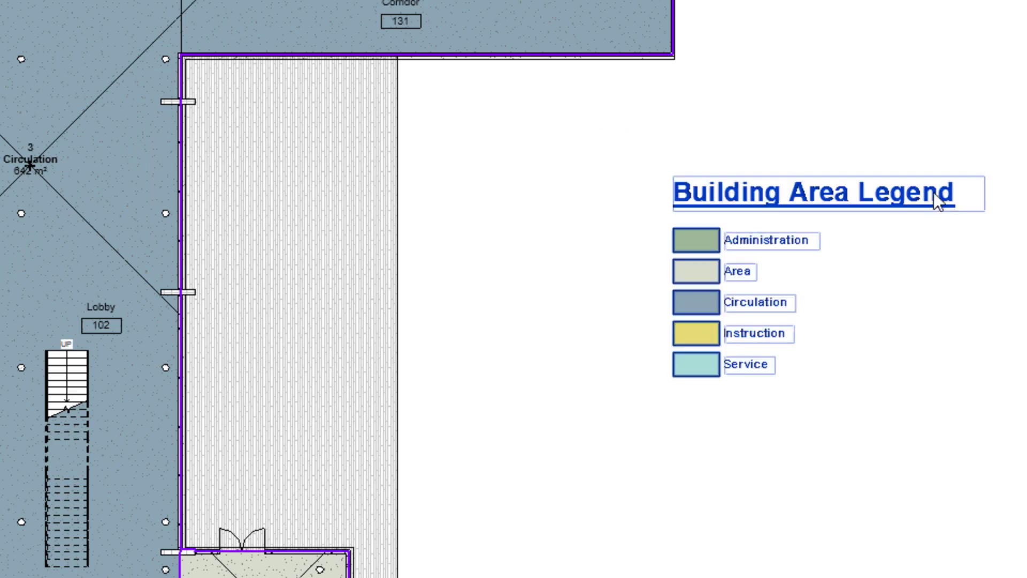
scroll(936, 194, "down", 1)
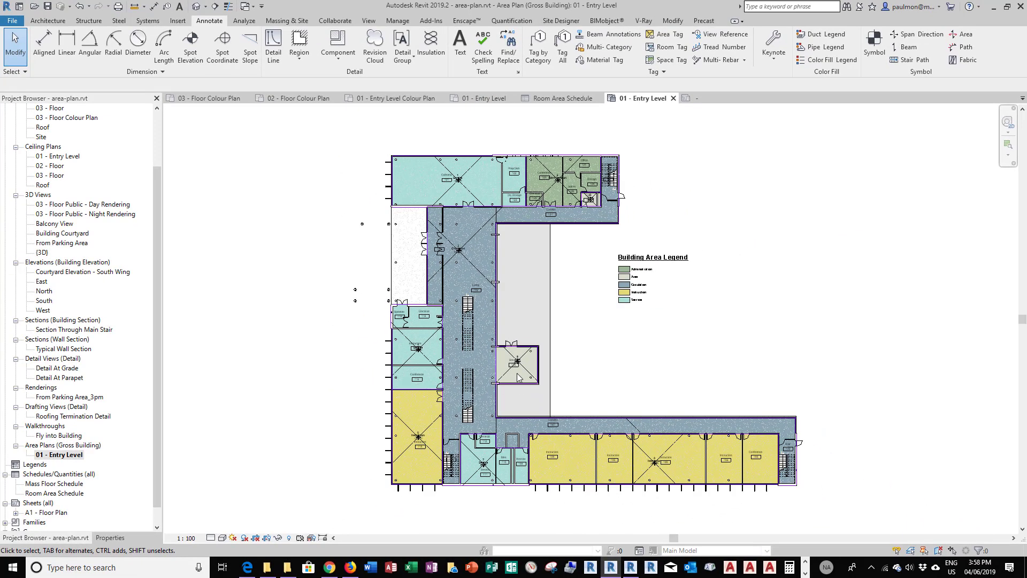
scroll(516, 372, "up", 6)
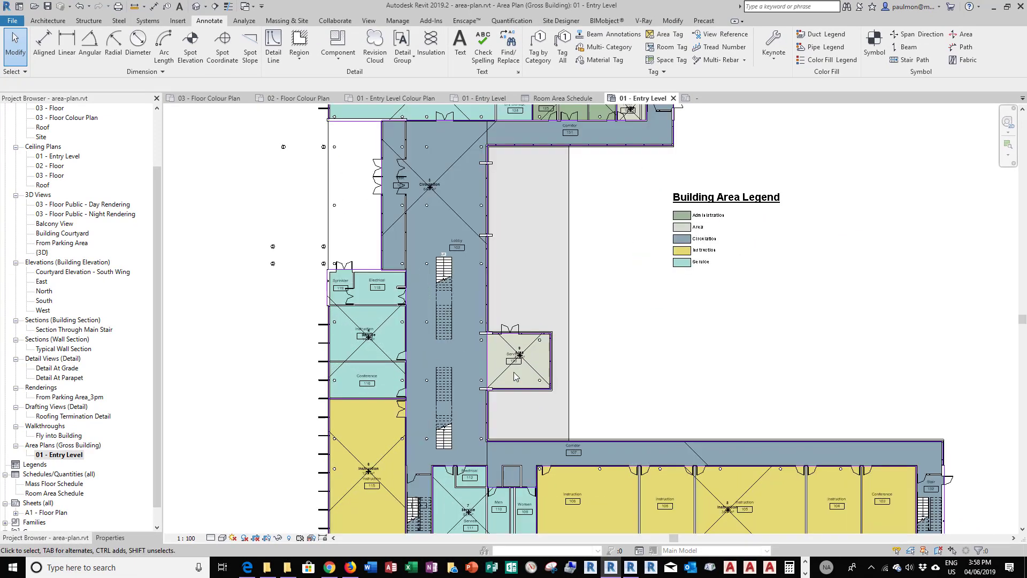
left_click(527, 337)
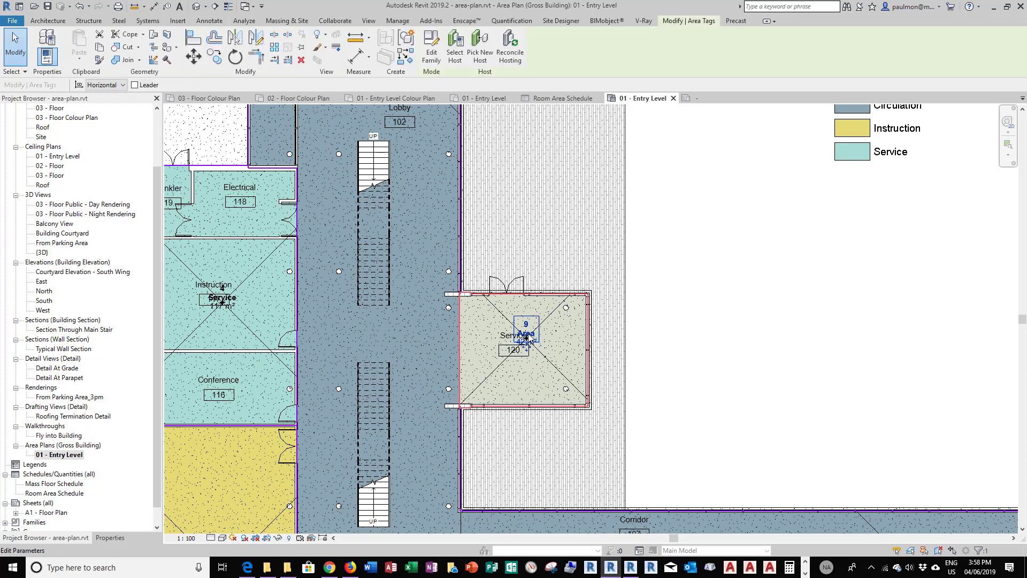
left_click_drag(512, 357, 534, 380)
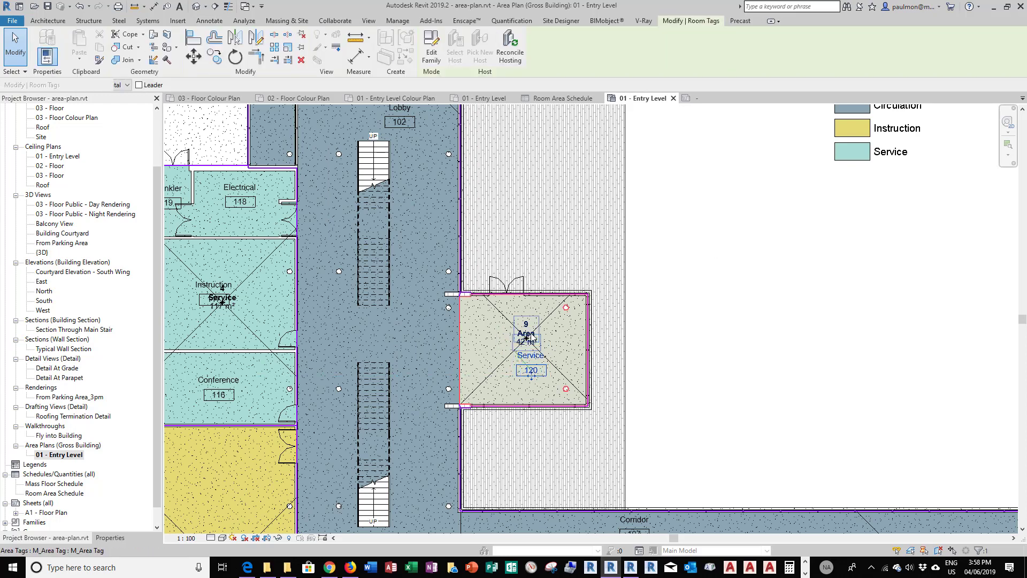
- Name the area over room 120 Service through its tag
left_click(531, 335)
left_click(531, 336)
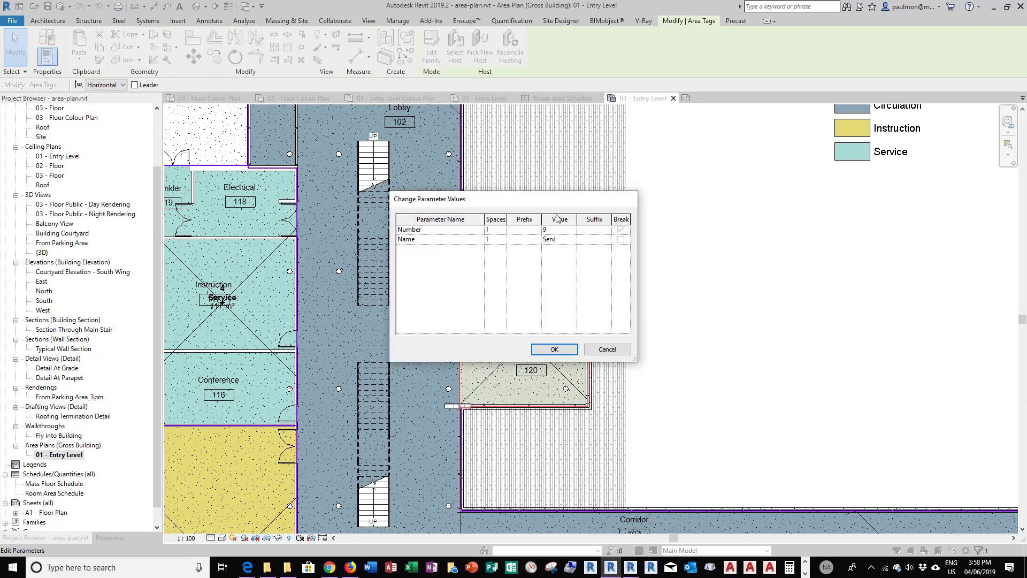
left_click(557, 349)
left_click(727, 303)
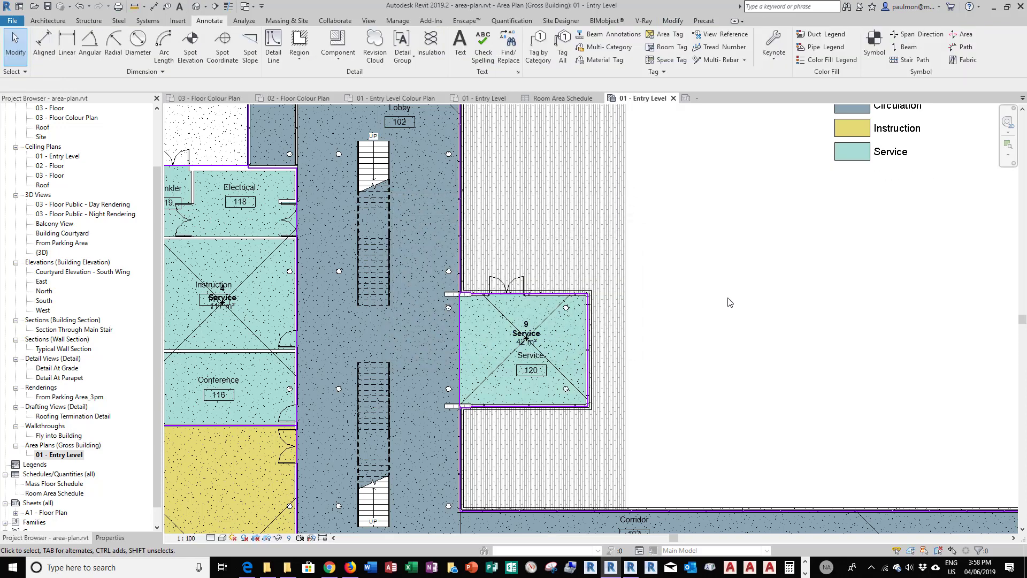
- Name the toilet room area in the northeast wing Service through its tag, and clear the selection
scroll(660, 329, "down", 2)
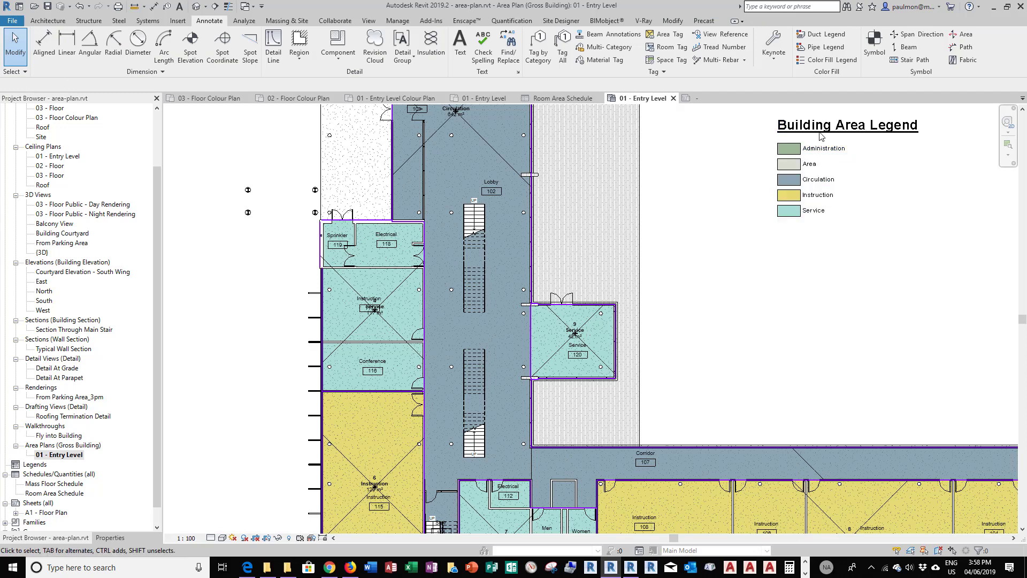
scroll(535, 264, "down", 4)
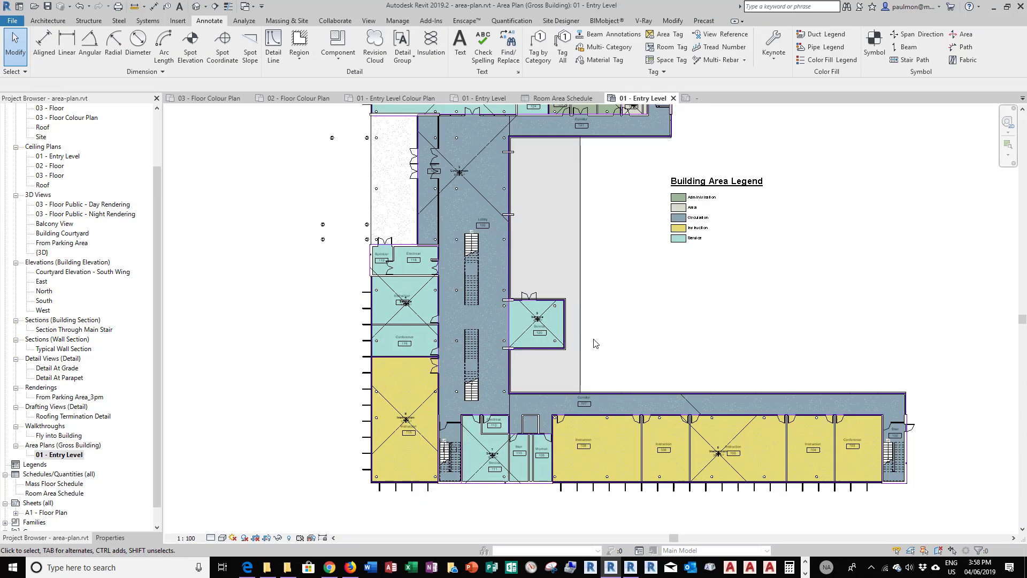
scroll(598, 288, "down", 1)
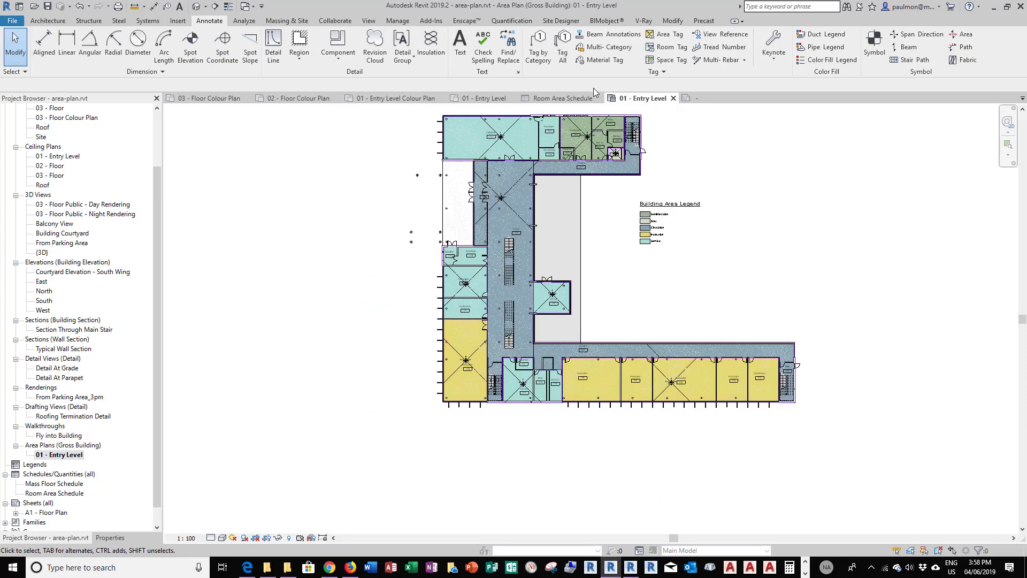
scroll(616, 155, "up", 1)
scroll(624, 156, "up", 5)
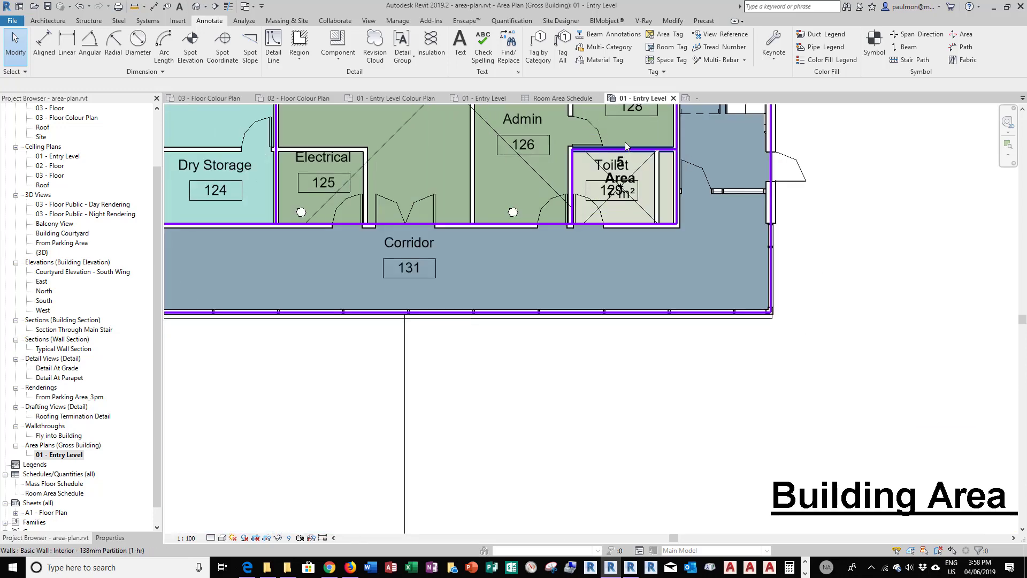
left_click(623, 190)
left_click(630, 178)
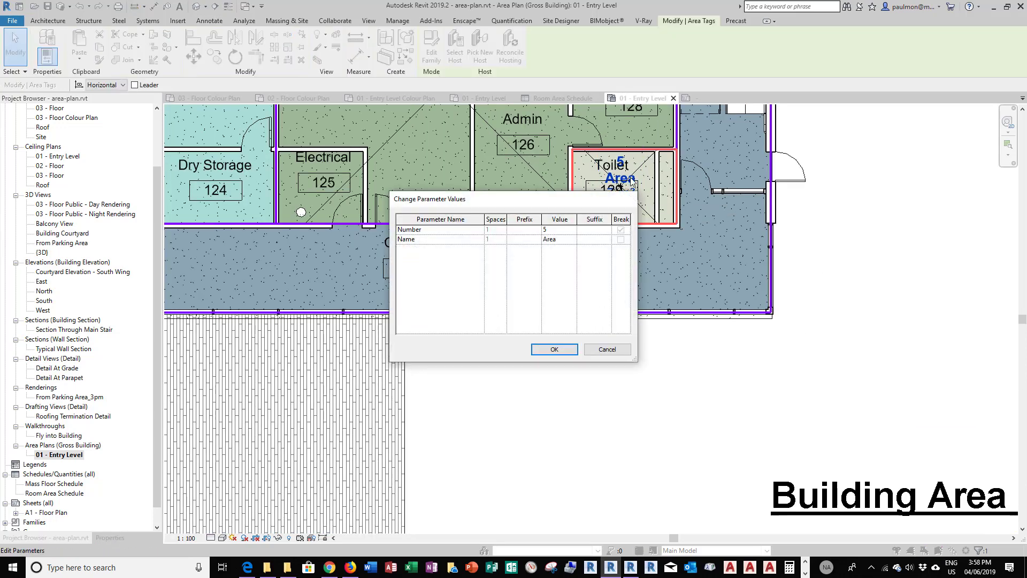
left_click(564, 244)
left_click(553, 348)
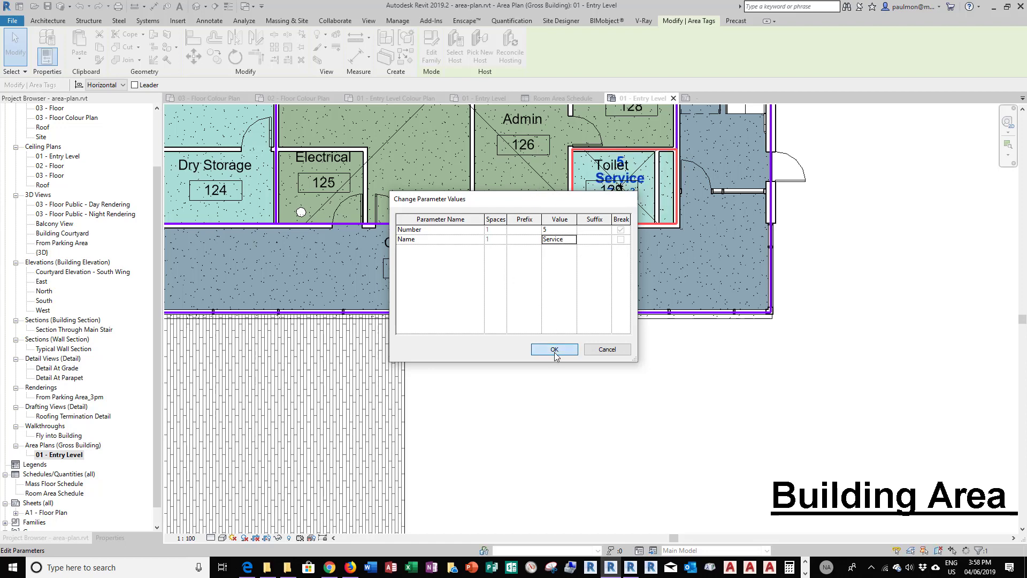
left_click(595, 404)
- Delete all the room tags visible in the entry level area plan
scroll(513, 211, "down", 3)
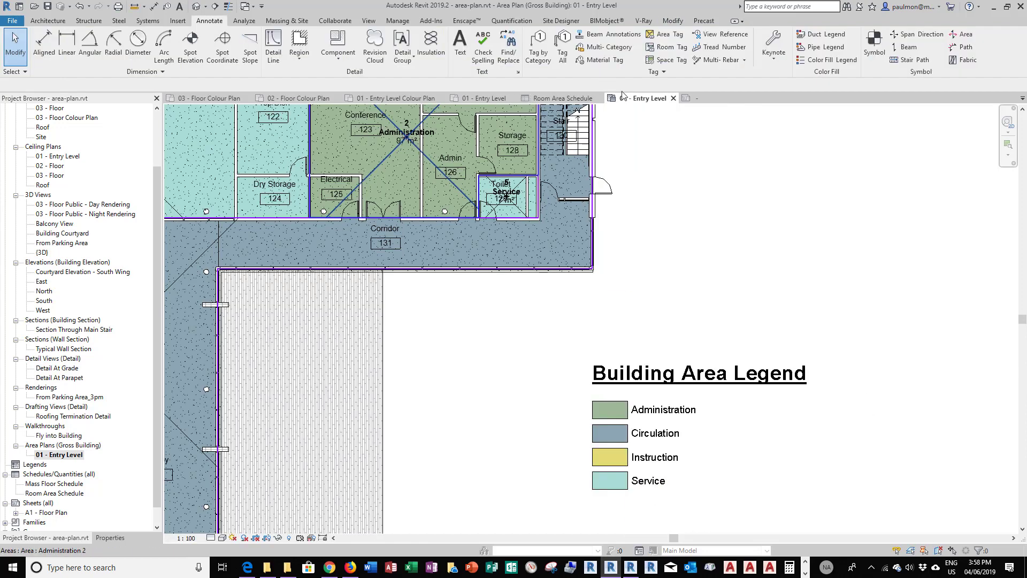
scroll(561, 229, "down", 5)
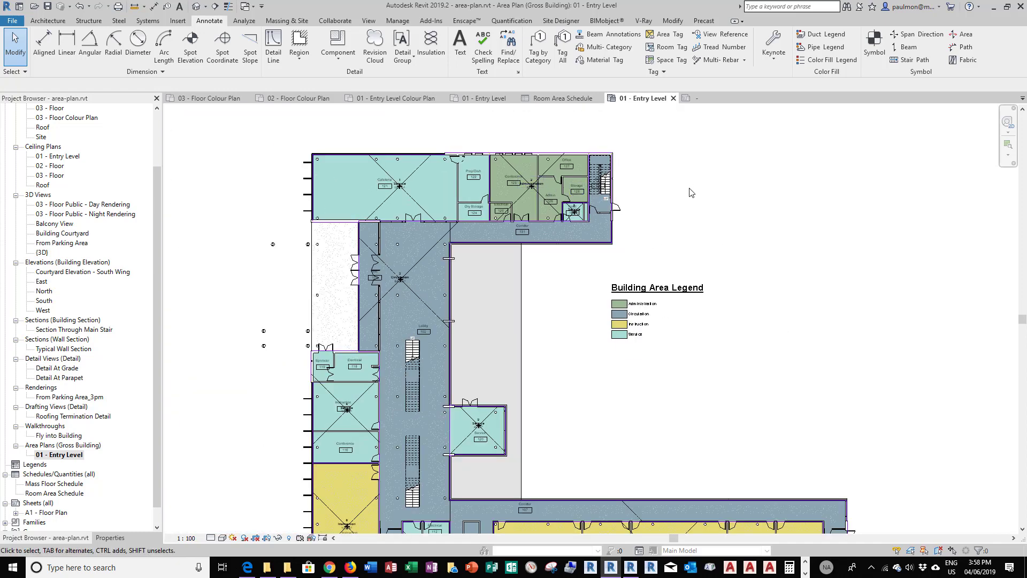
left_click(473, 178)
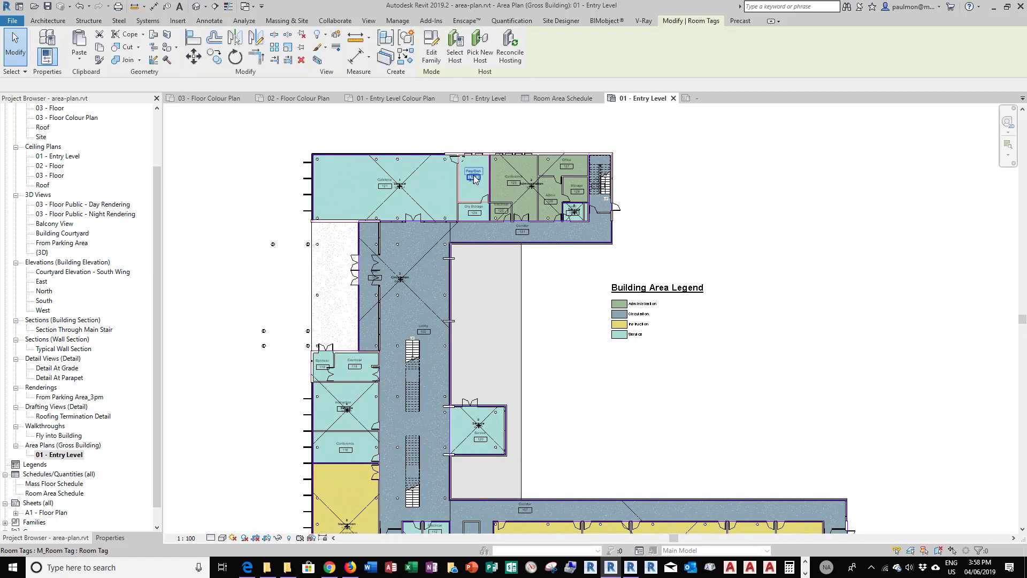
right_click(474, 178)
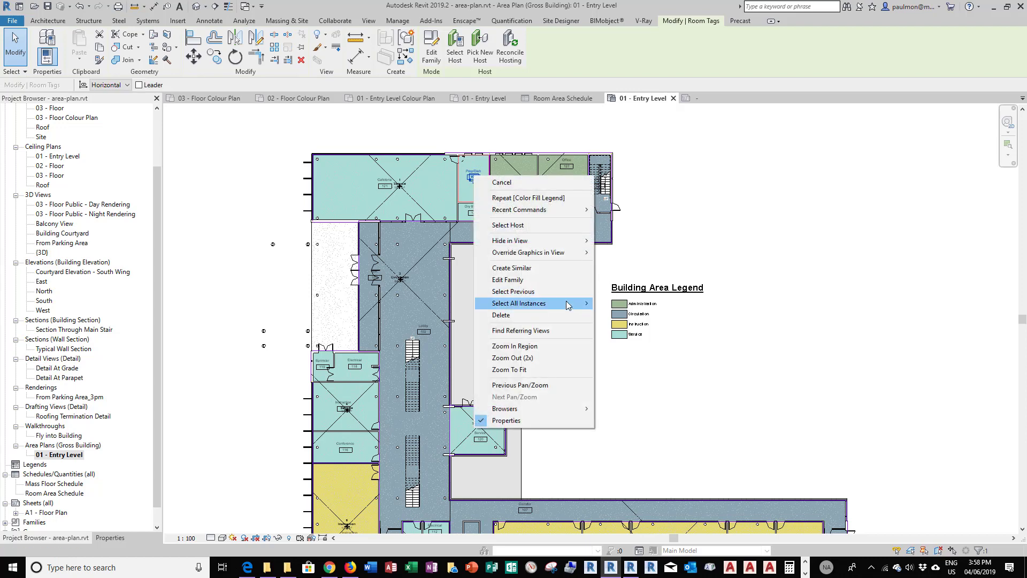
mouse_move(567, 303)
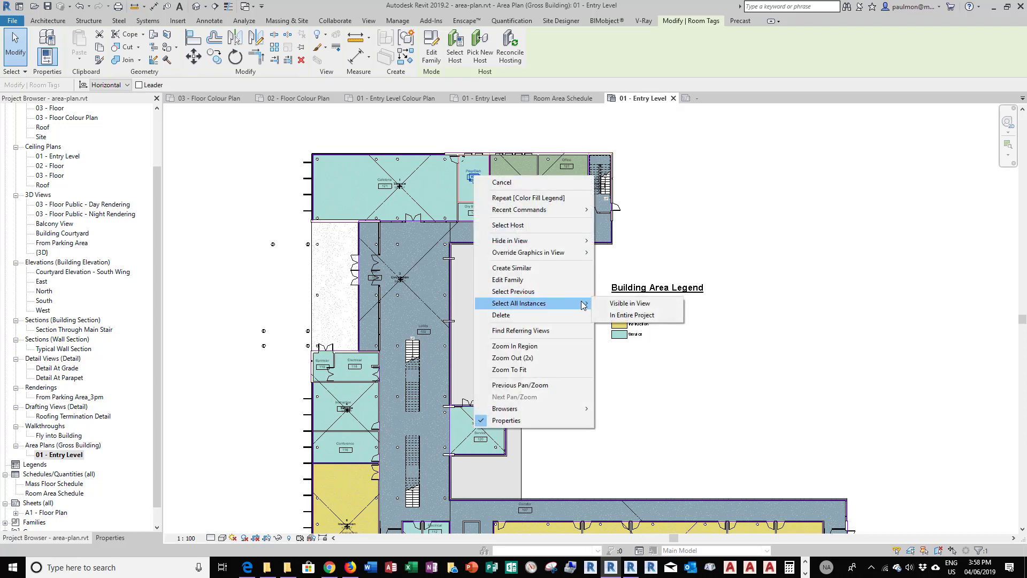
left_click(646, 303)
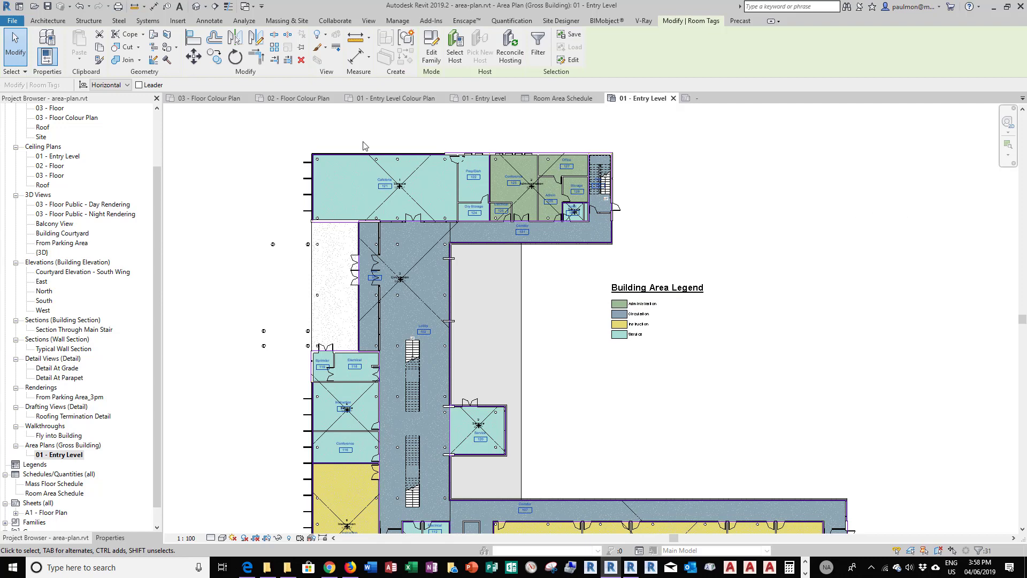
left_click(301, 60)
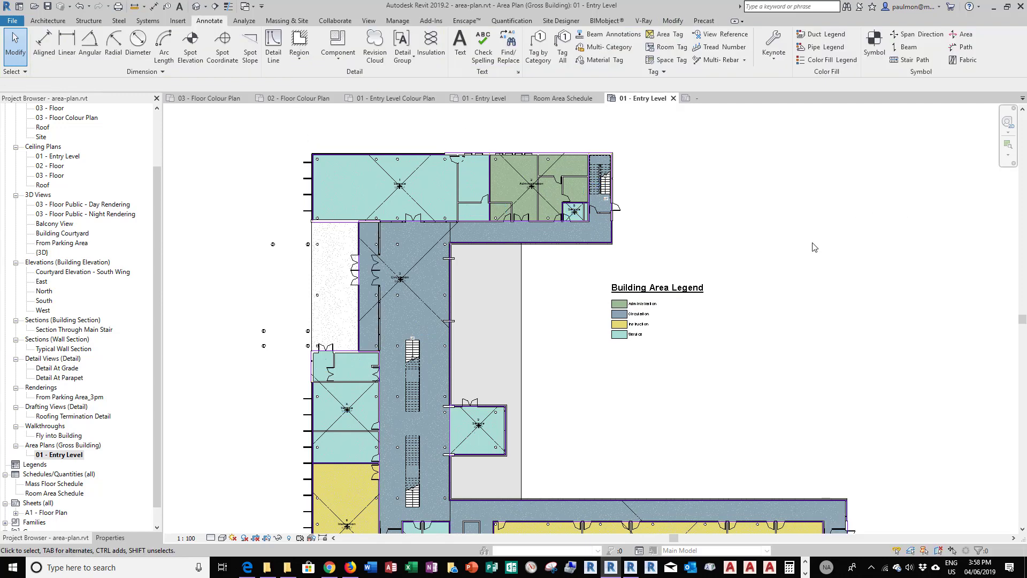
- Set the scale of the entry level area plan to 1 : 200
scroll(294, 245, "down", 4)
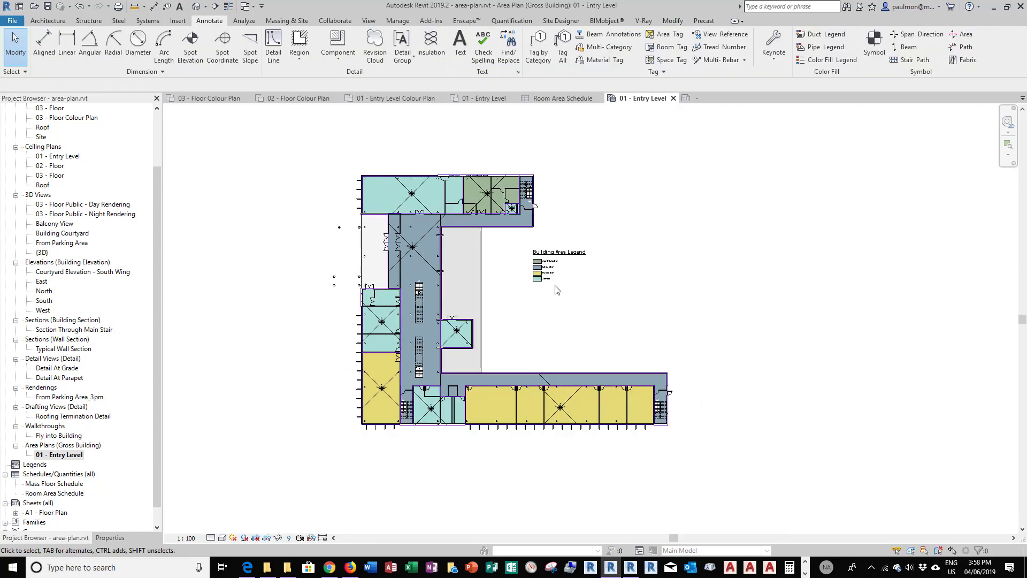
scroll(440, 408, "up", 5)
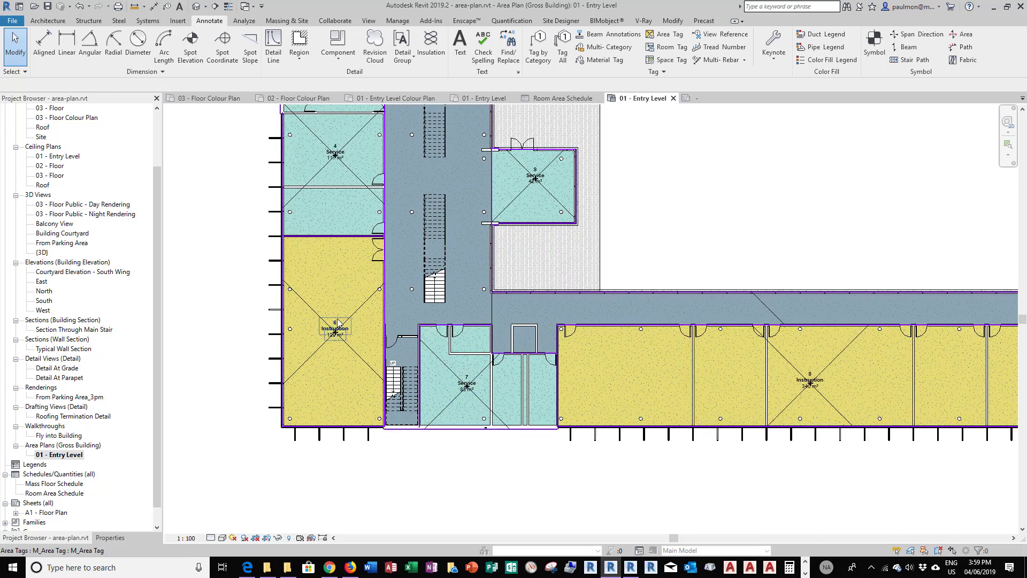
left_click(190, 538)
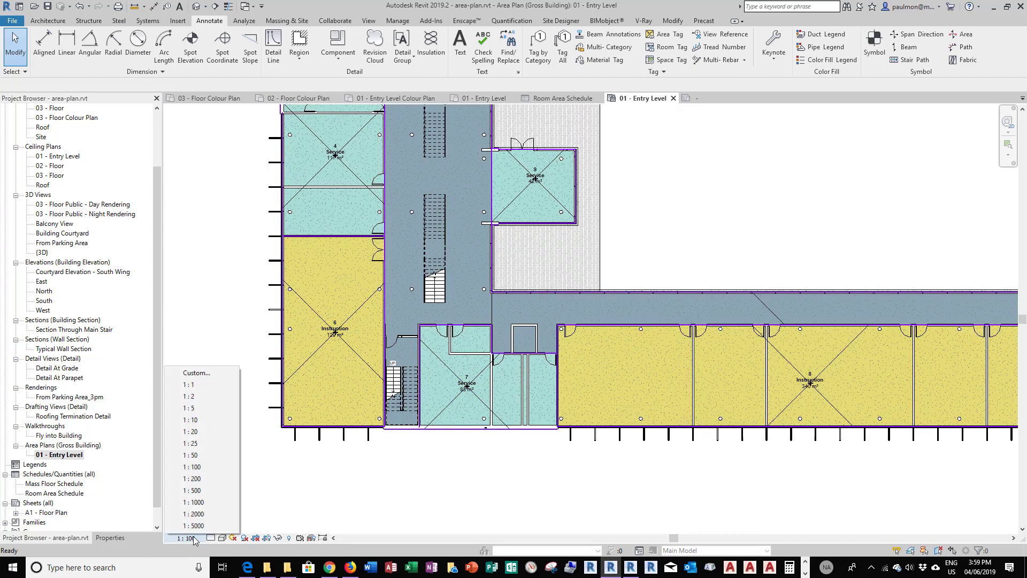
left_click(201, 478)
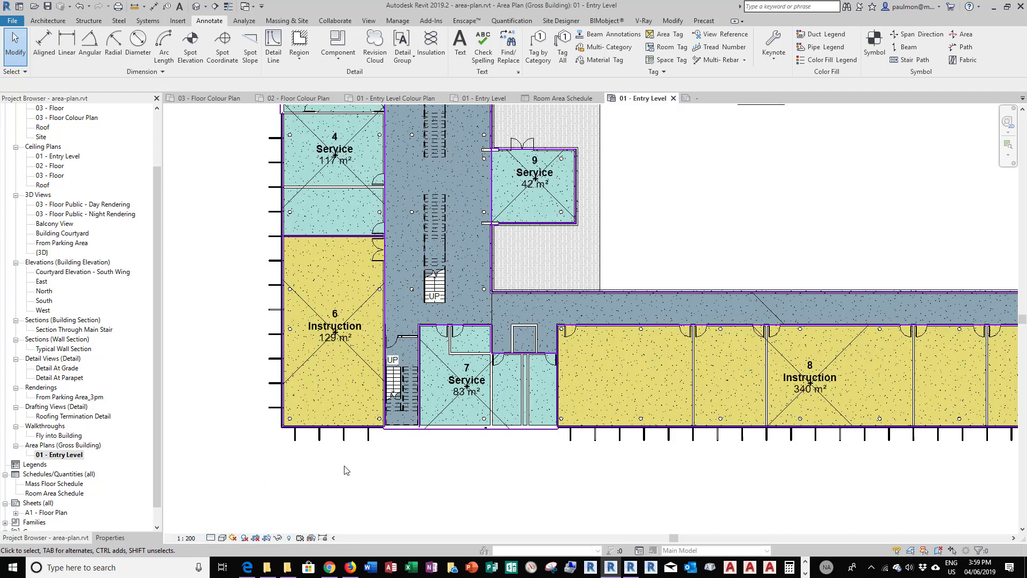
scroll(535, 347, "down", 3)
scroll(642, 225, "down", 1)
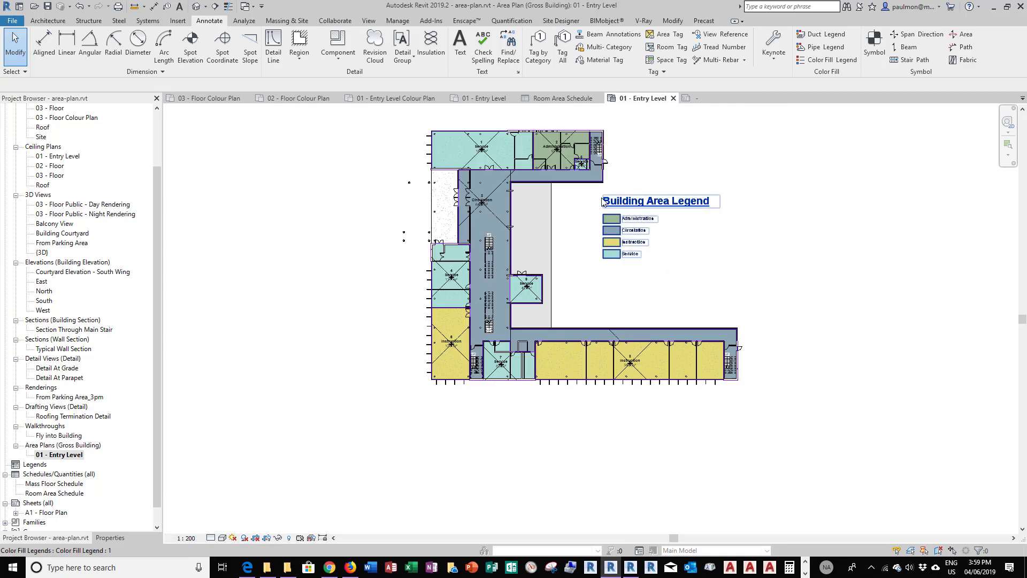
scroll(832, 162, "up", 2)
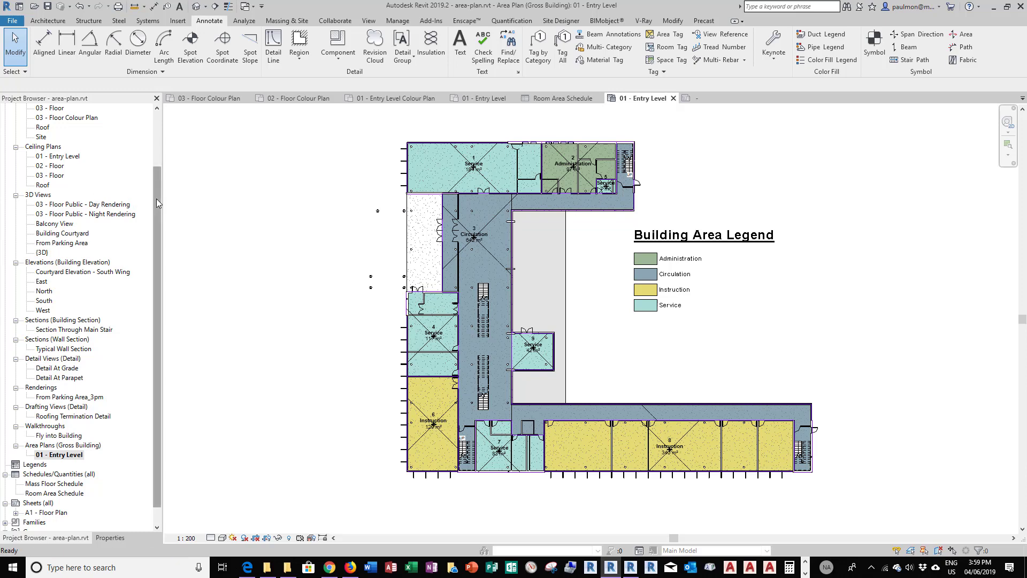
left_click_drag(156, 198, 155, 234)
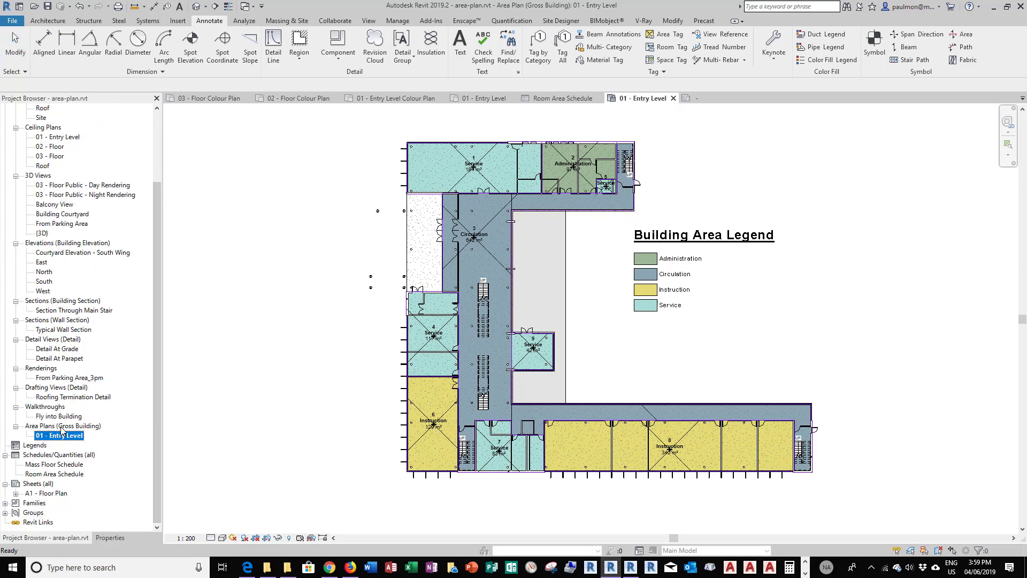
left_click(74, 427)
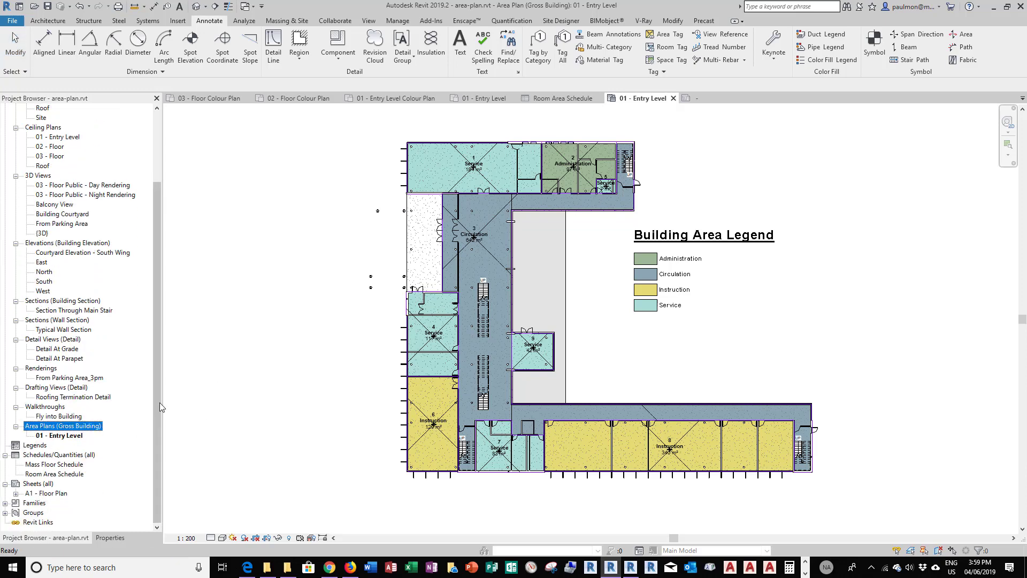
left_click(368, 21)
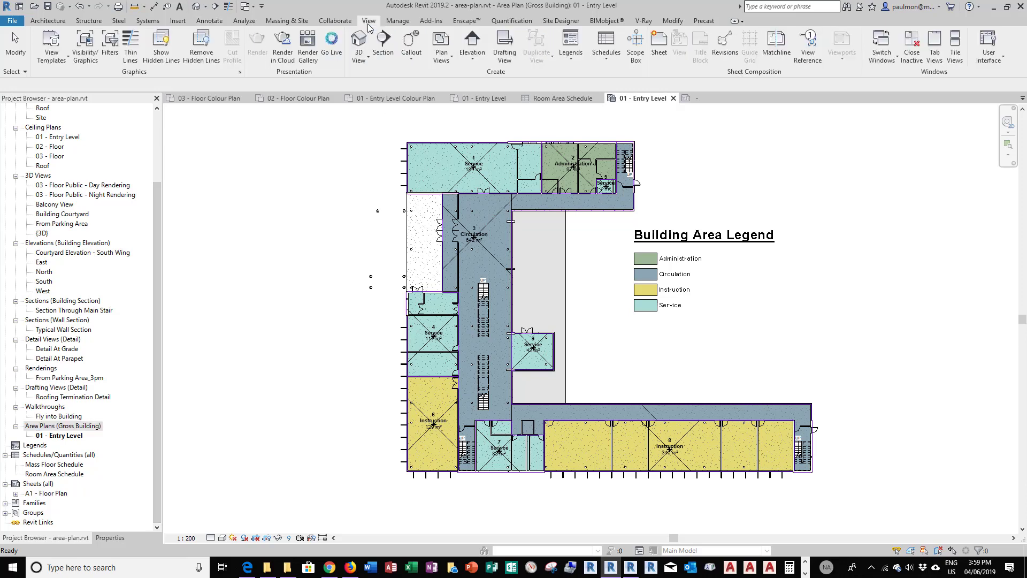
left_click(441, 45)
left_click(393, 171)
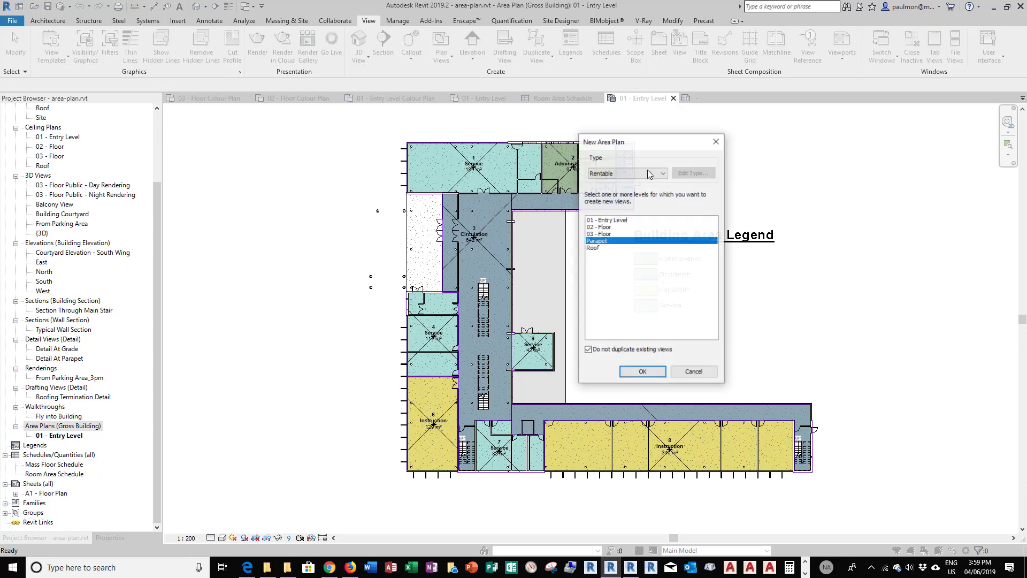
left_click(608, 228)
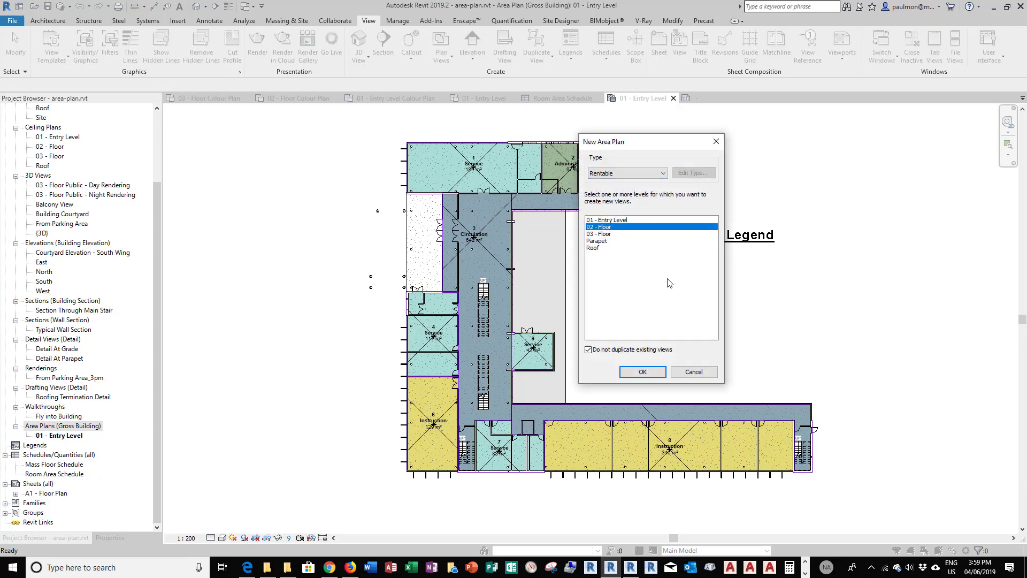
left_click(644, 373)
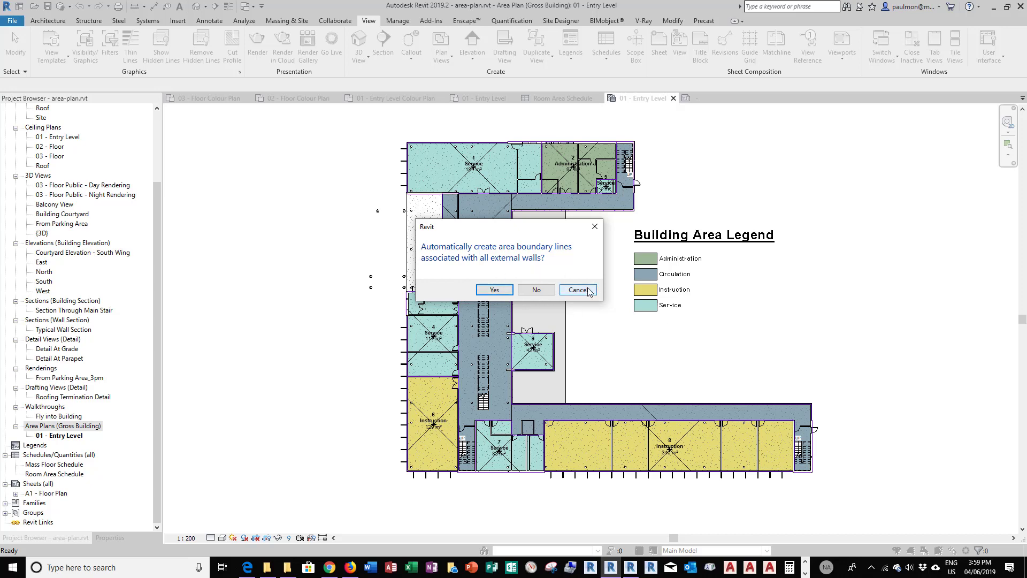
left_click(536, 290)
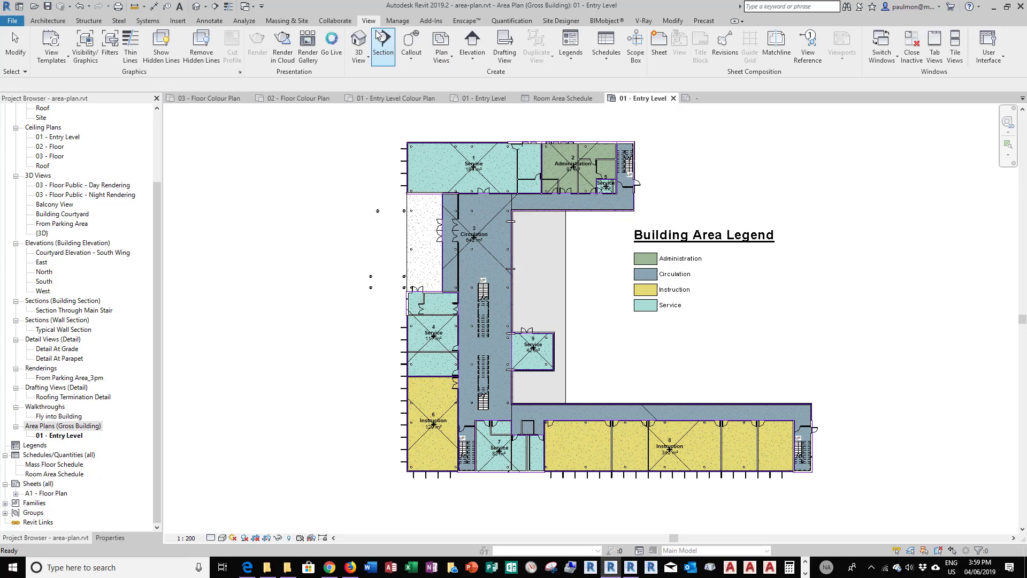
- Create a new area plan of type Gross Building for the level 02 - Floor
left_click(441, 47)
left_click(396, 163)
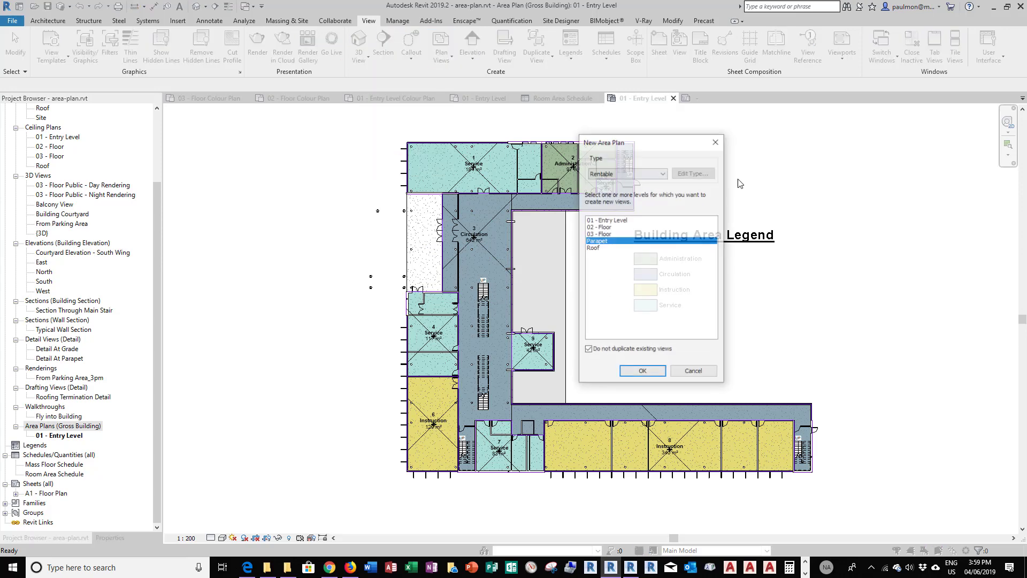
left_click(628, 175)
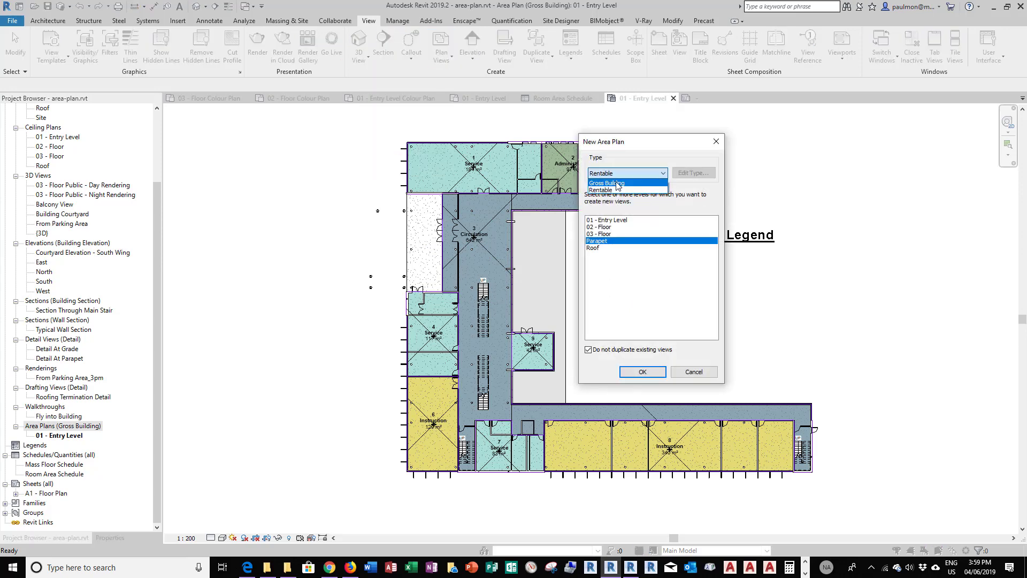
left_click(618, 183)
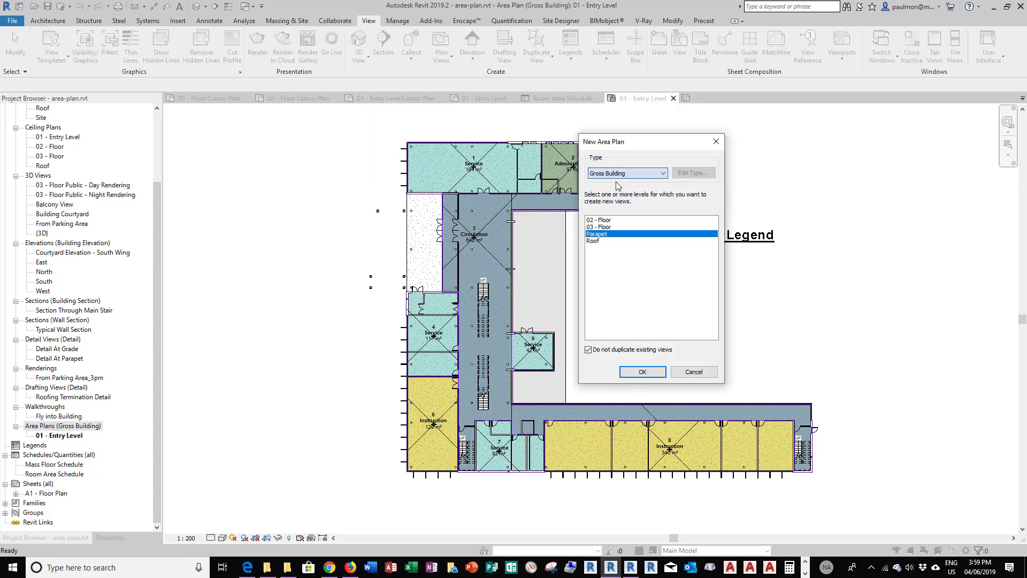
left_click(602, 219)
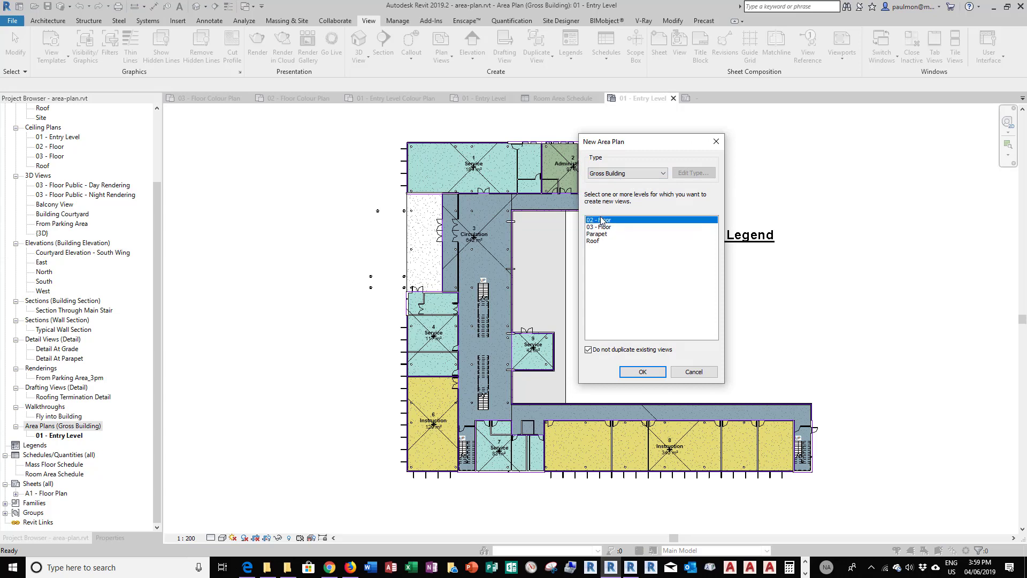
left_click(644, 372)
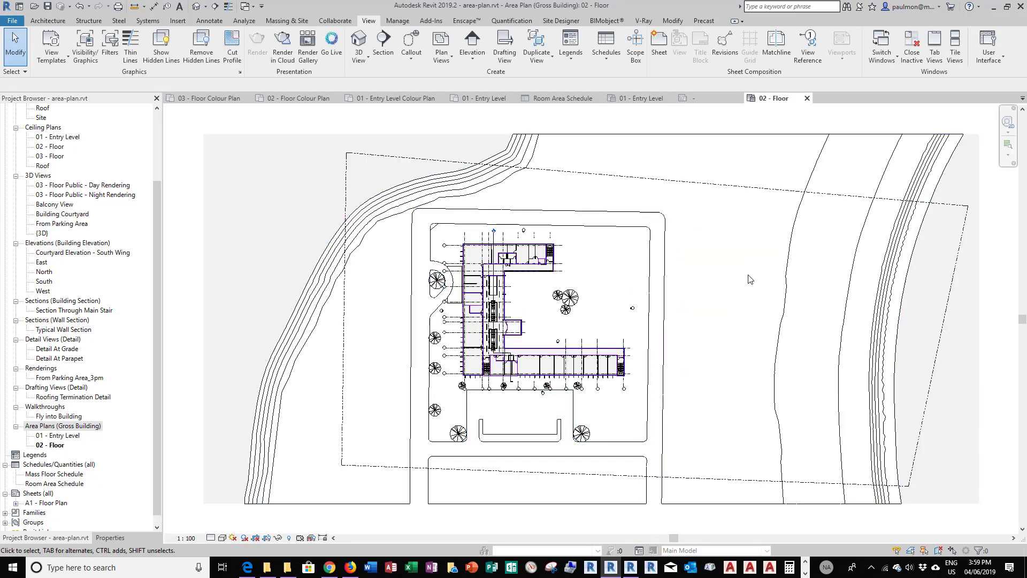
- Hide the categories of the courtyard trees and the grid lines in the second-floor area plan
scroll(483, 289, "up", 5)
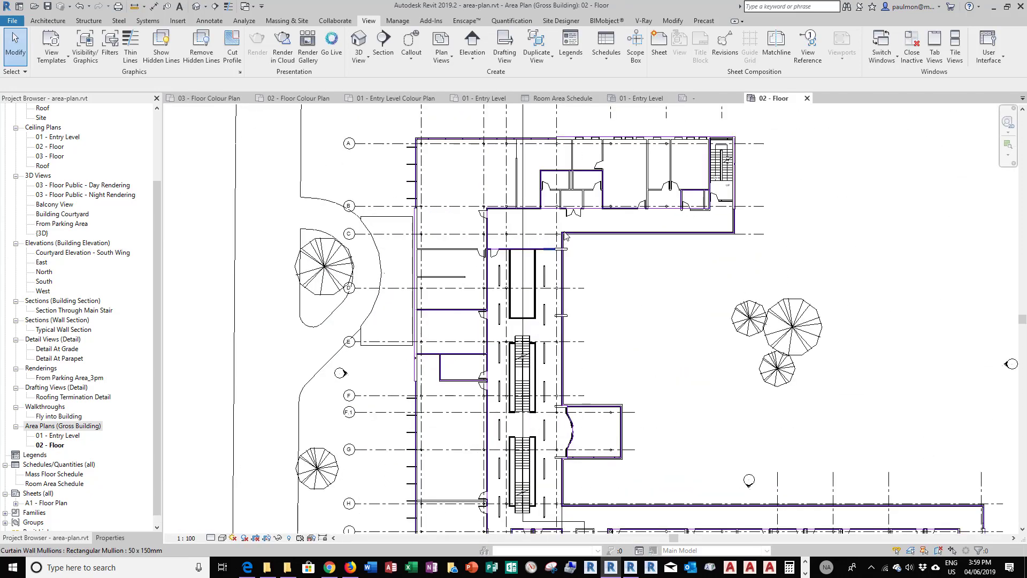
scroll(342, 187, "down", 3)
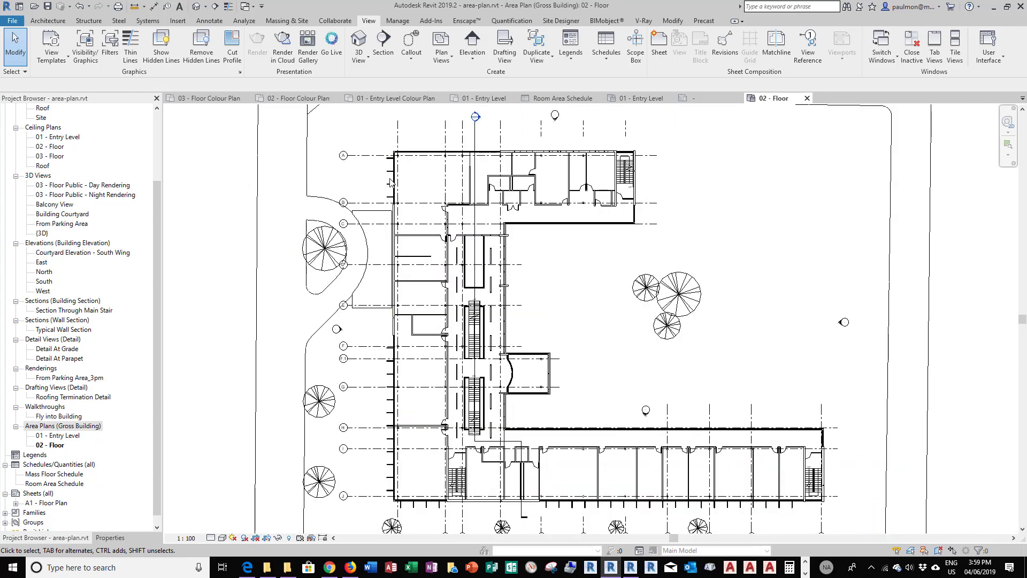
scroll(661, 316, "down", 1)
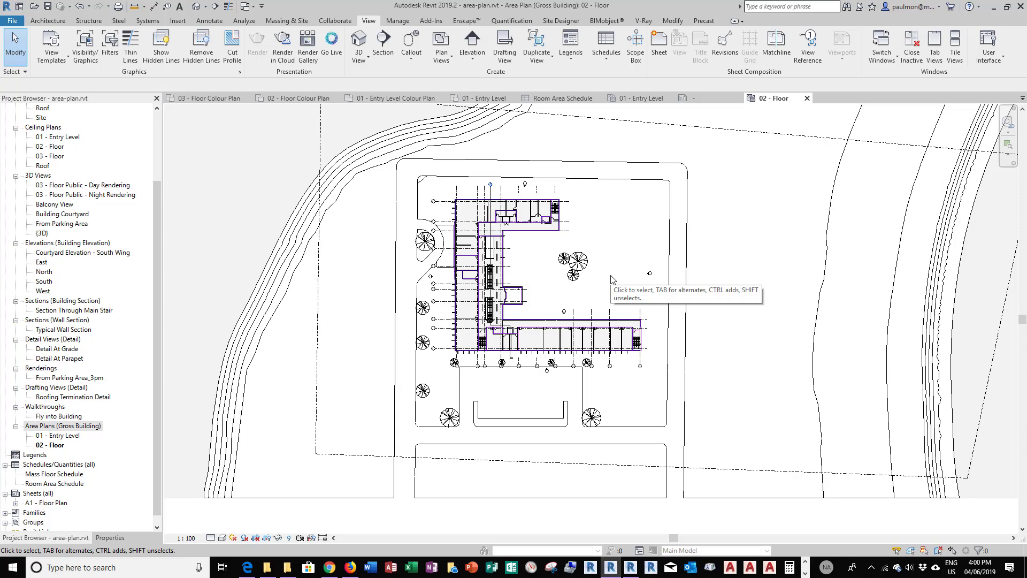
left_click_drag(605, 279, 544, 258)
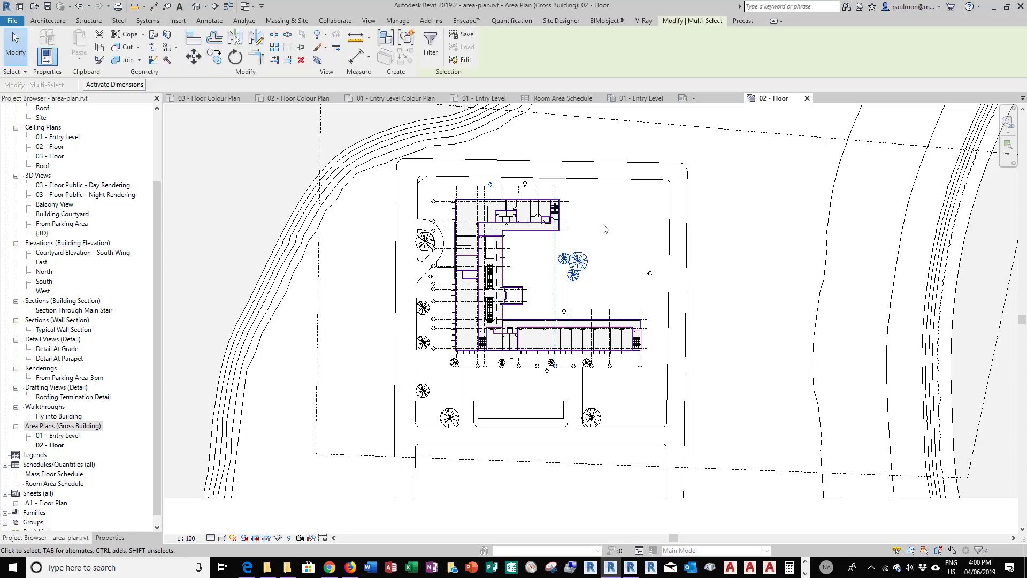
right_click(605, 229)
mouse_move(669, 274)
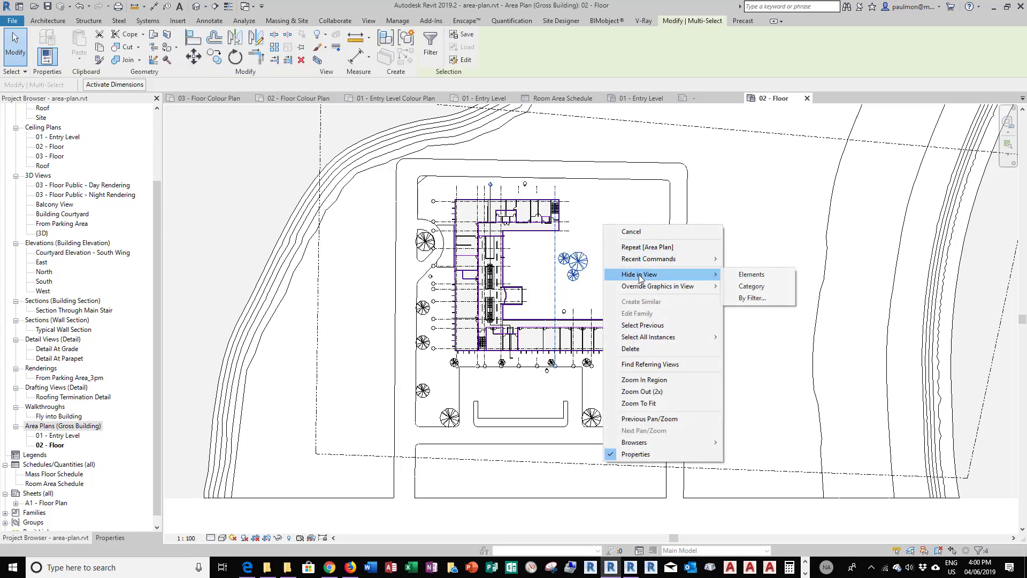
left_click(765, 289)
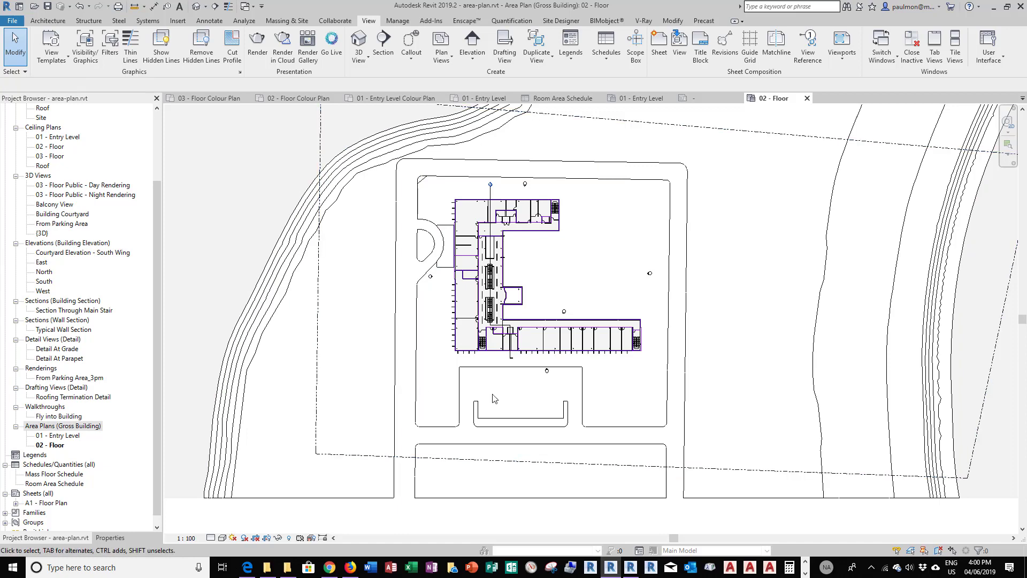